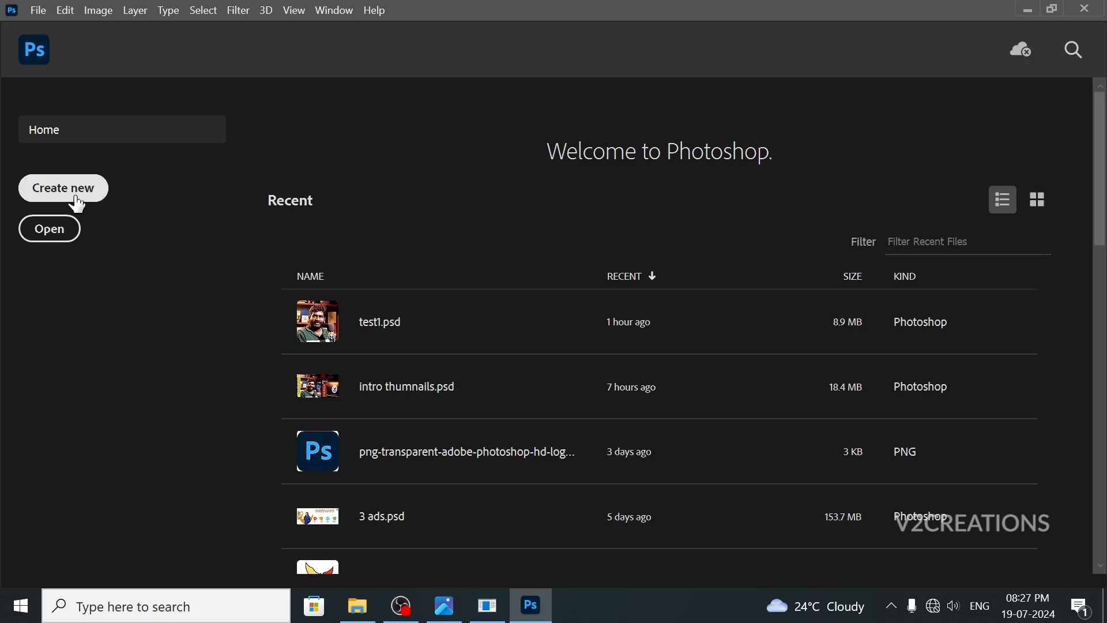
Start a new document and delete the "instagram portrait" preset from the saved blank document presets
click(76, 199)
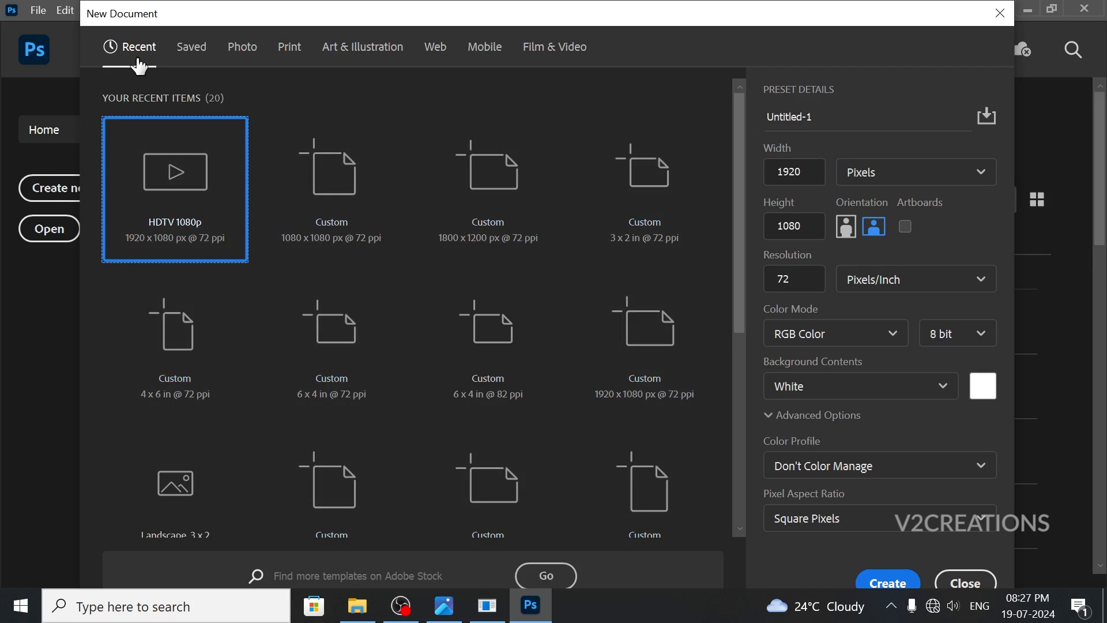
click(189, 56)
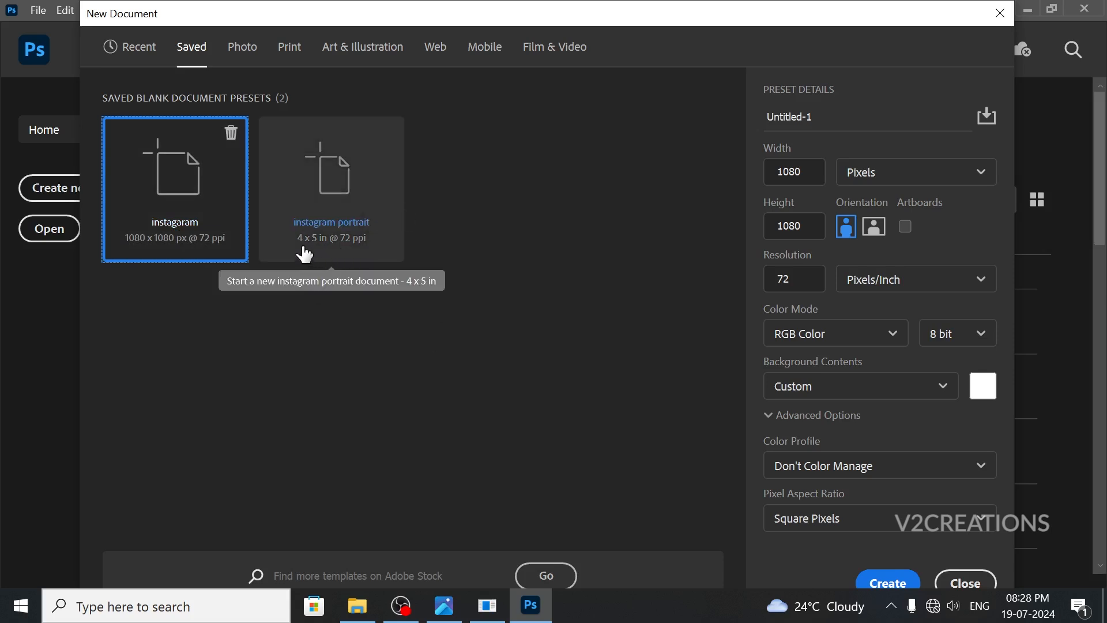
click(342, 199)
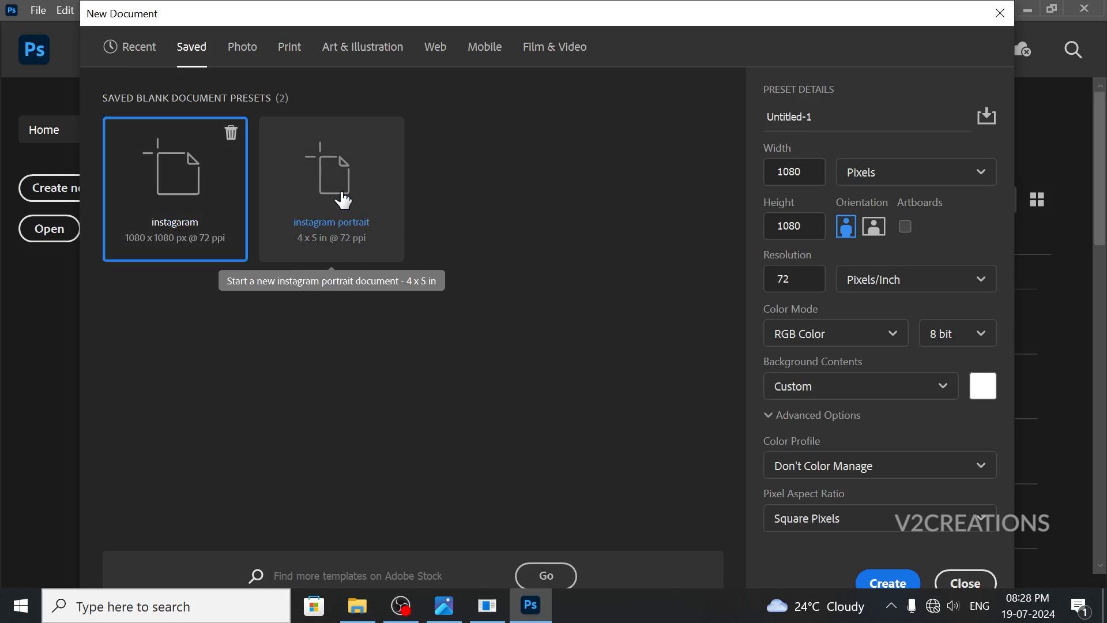
click(388, 135)
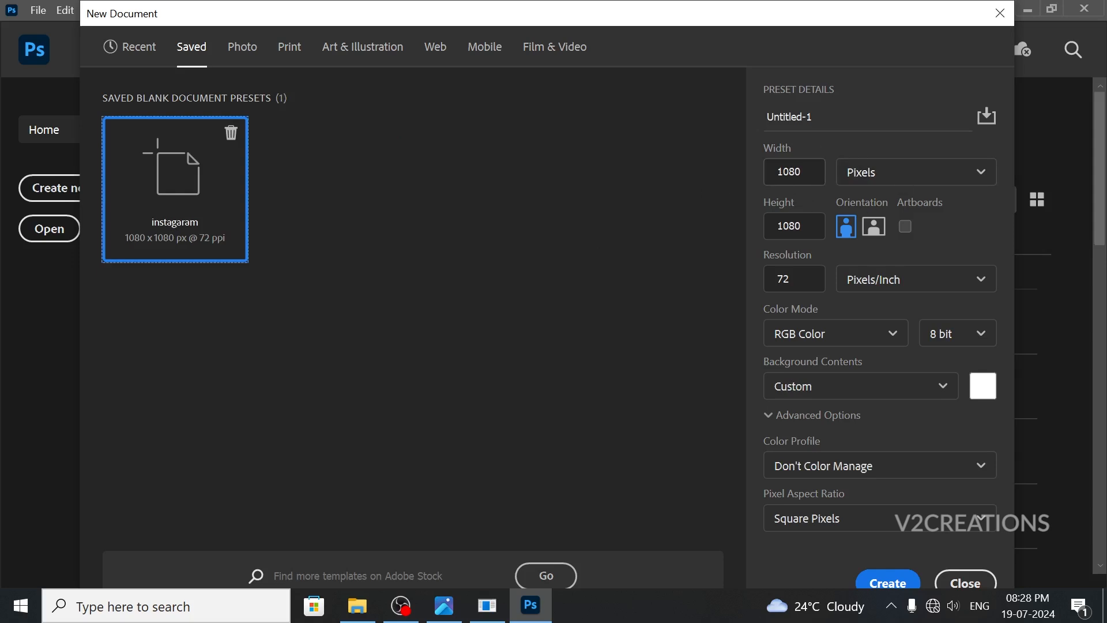
Switch the new document's unit to Inches and set its width to 4 and height to 5
click(871, 173)
click(876, 236)
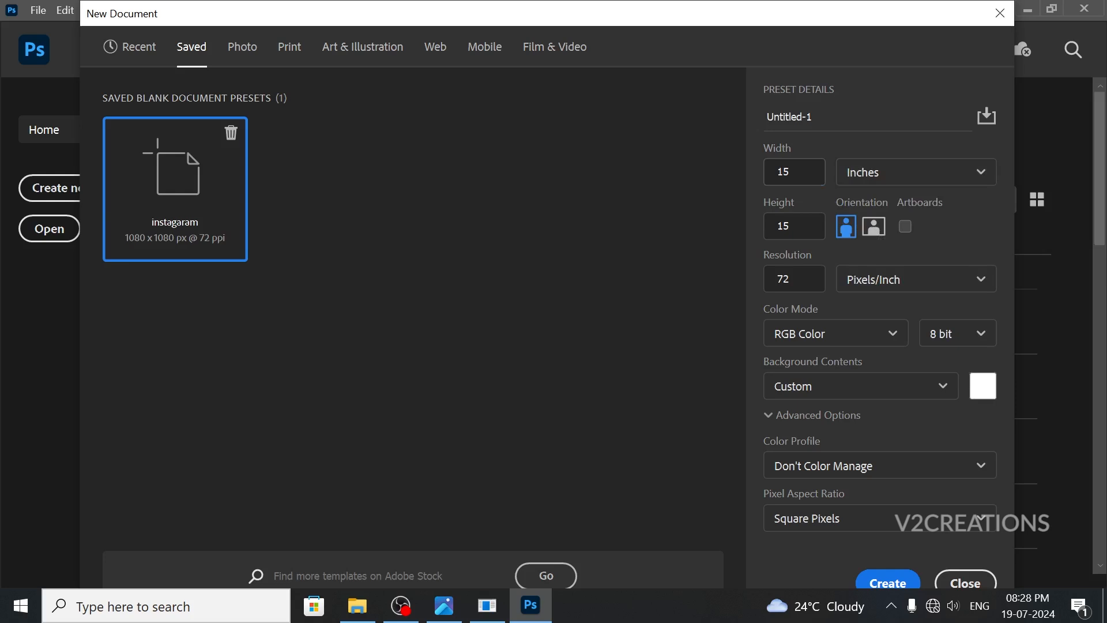
drag(799, 172, 690, 169)
text(4)
key(Tab)
text(5)
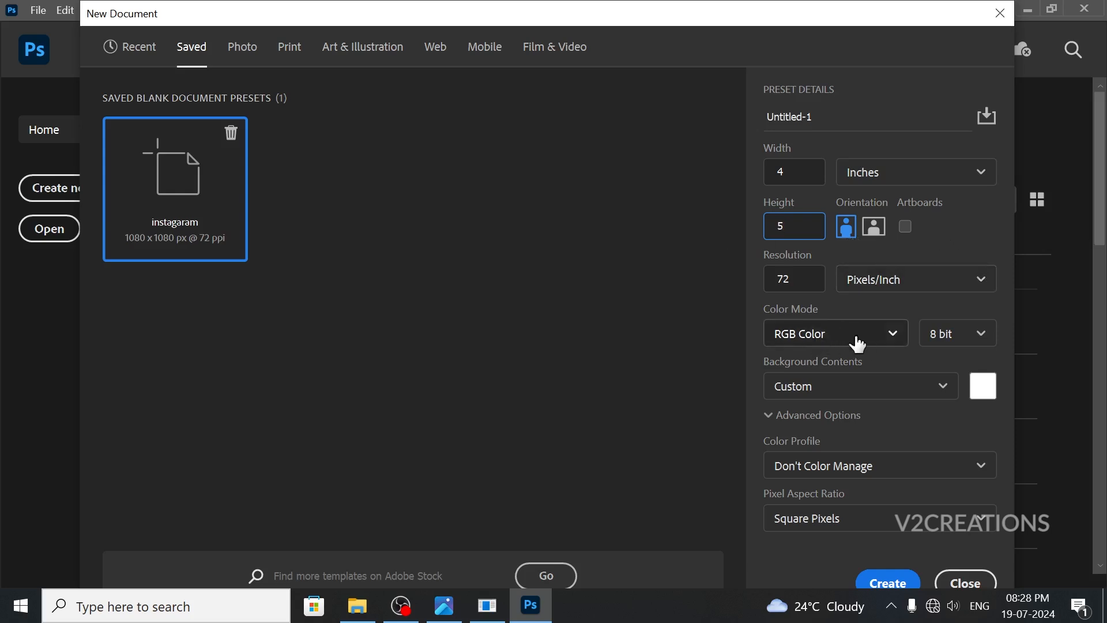
Set the background contents to White and the color profile to Working RGB: sRGB IEC61966-2.1
click(828, 386)
click(814, 422)
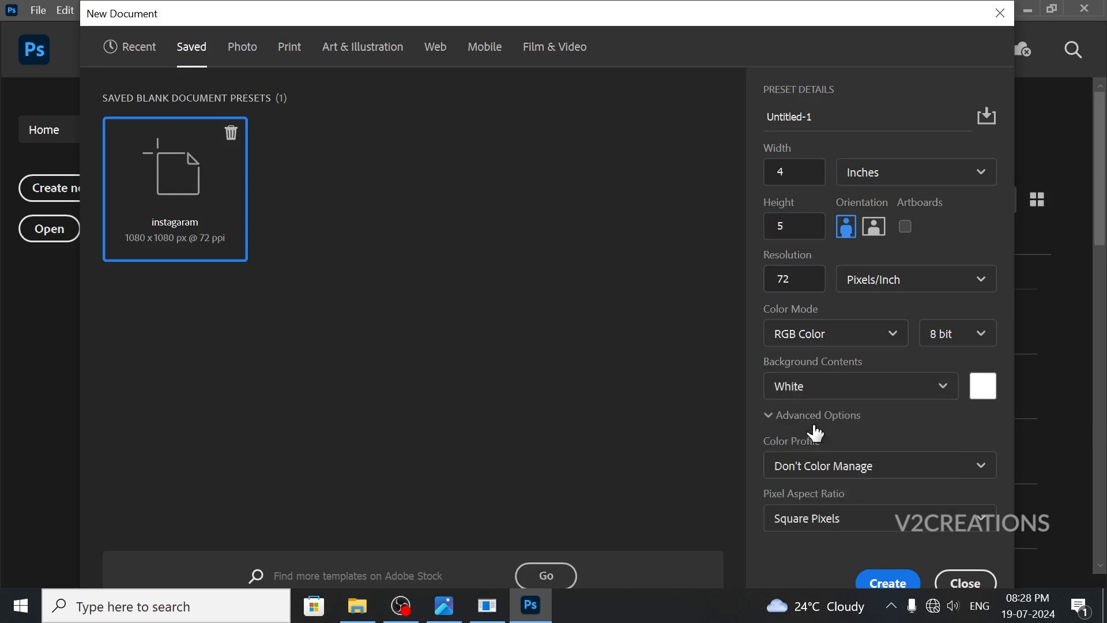
click(816, 468)
click(834, 202)
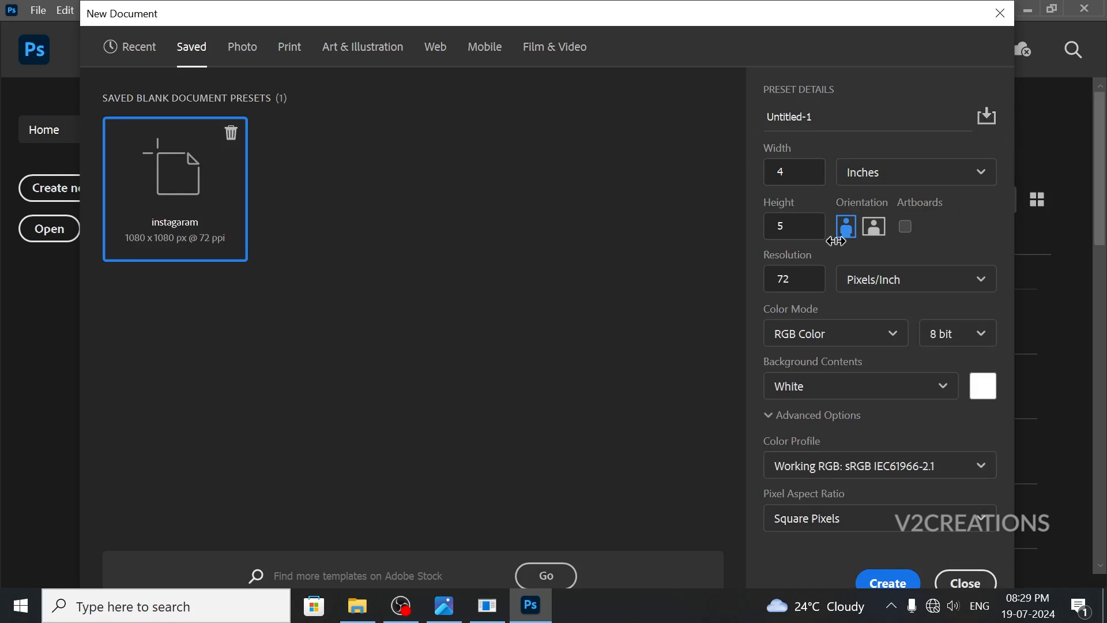
Save the current document settings as a preset named "instagram portrait"
click(990, 124)
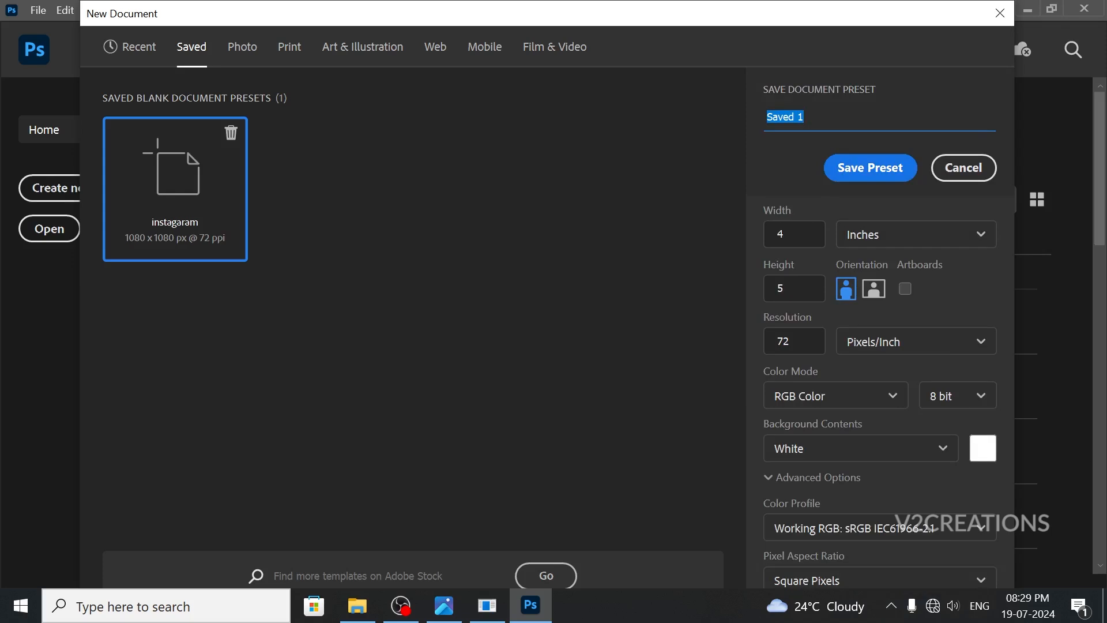
text(instagram portrait)
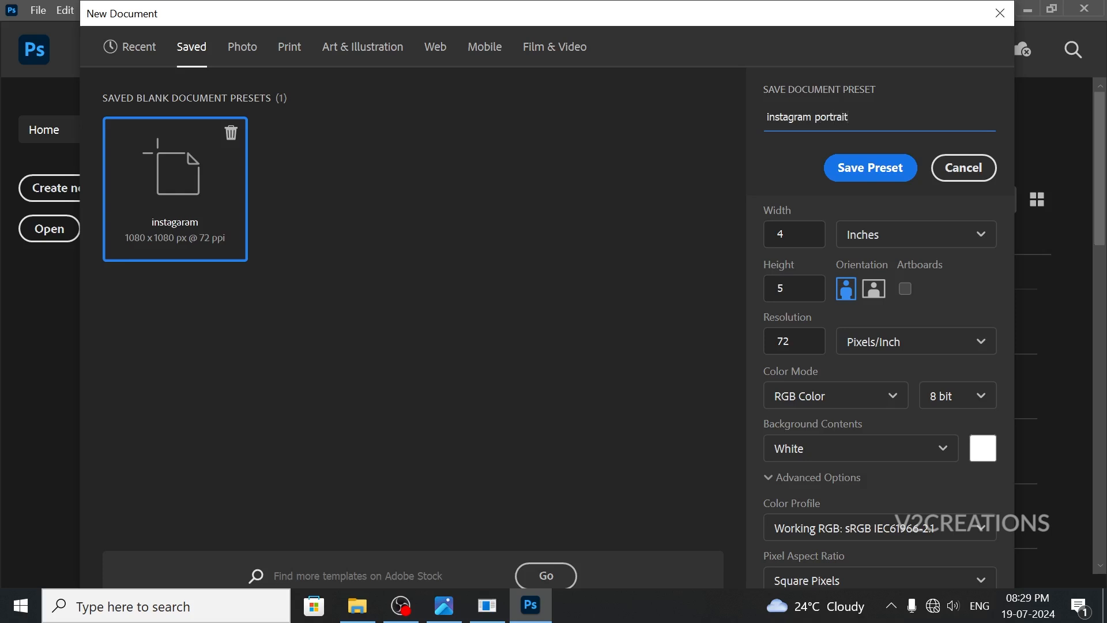
click(863, 169)
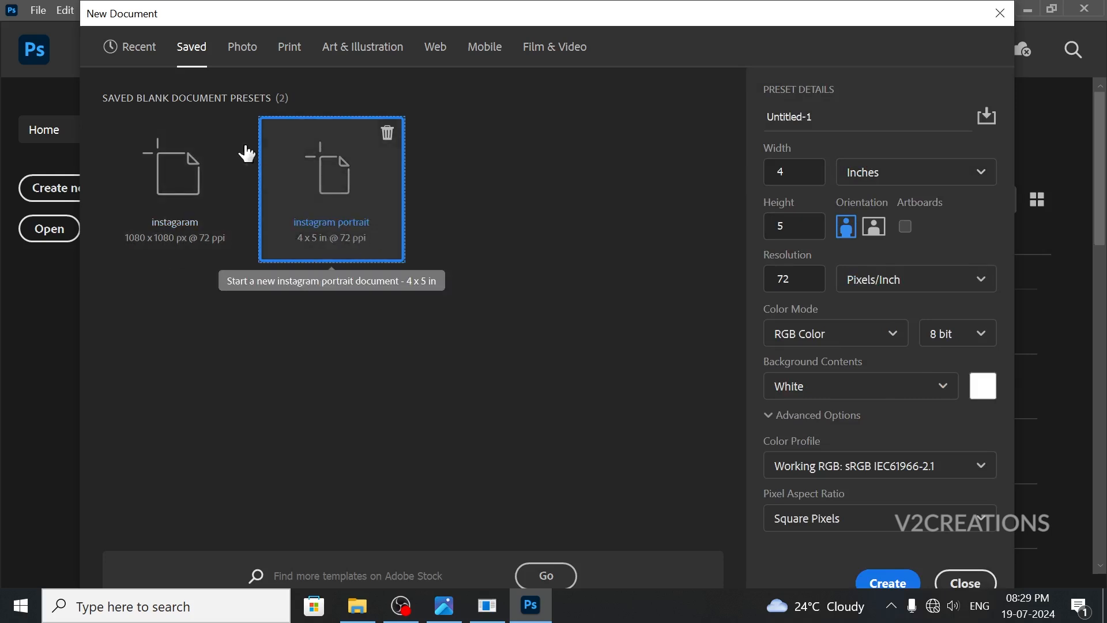
Choose the Landscape, 3 x 2 photo preset for the new document
click(241, 48)
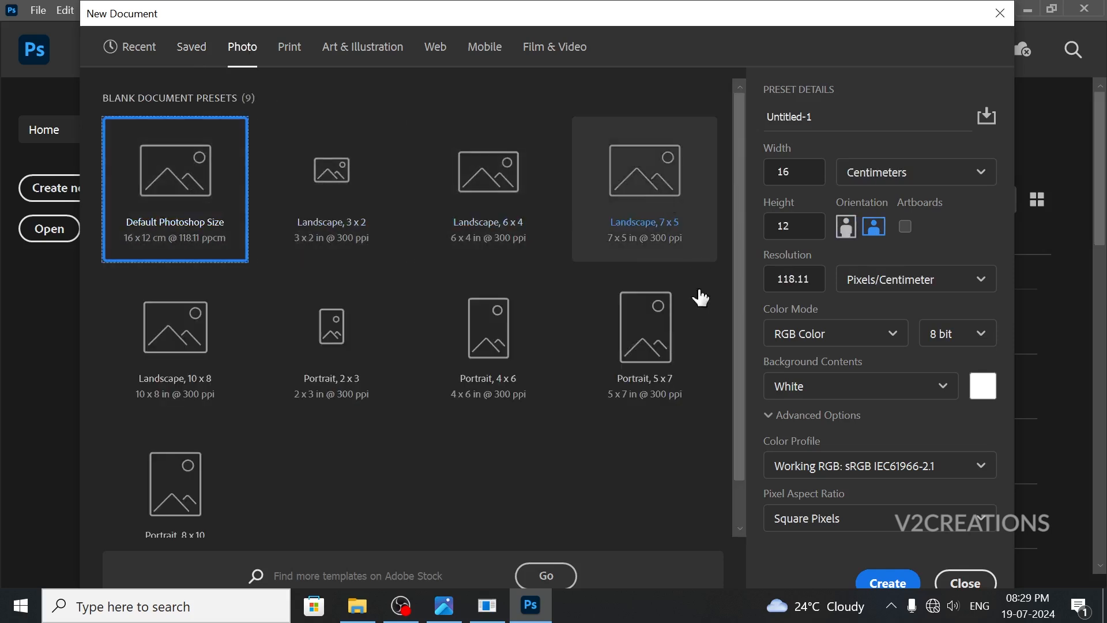
click(371, 205)
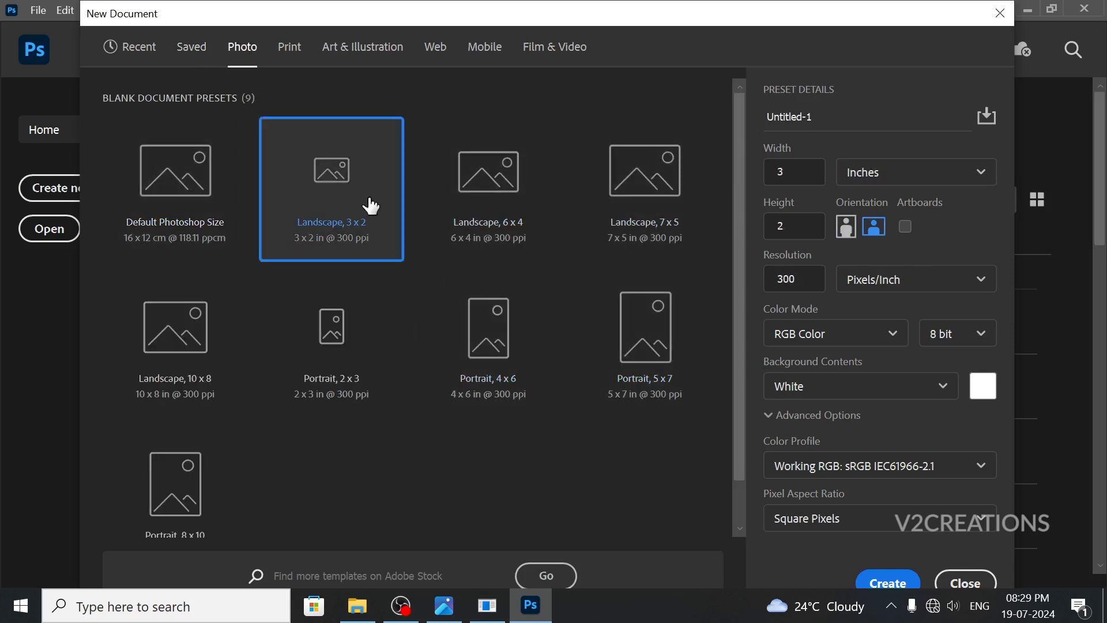
click(474, 356)
click(346, 217)
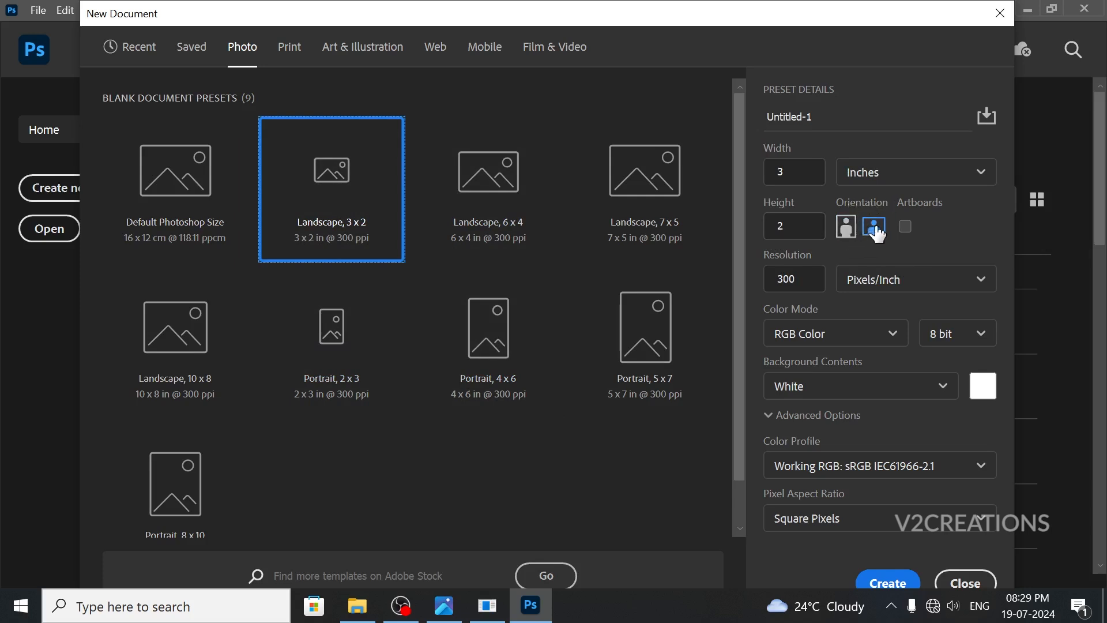
Switch the orientation to portrait and back to landscape, and reselect Inches as the unit
click(846, 231)
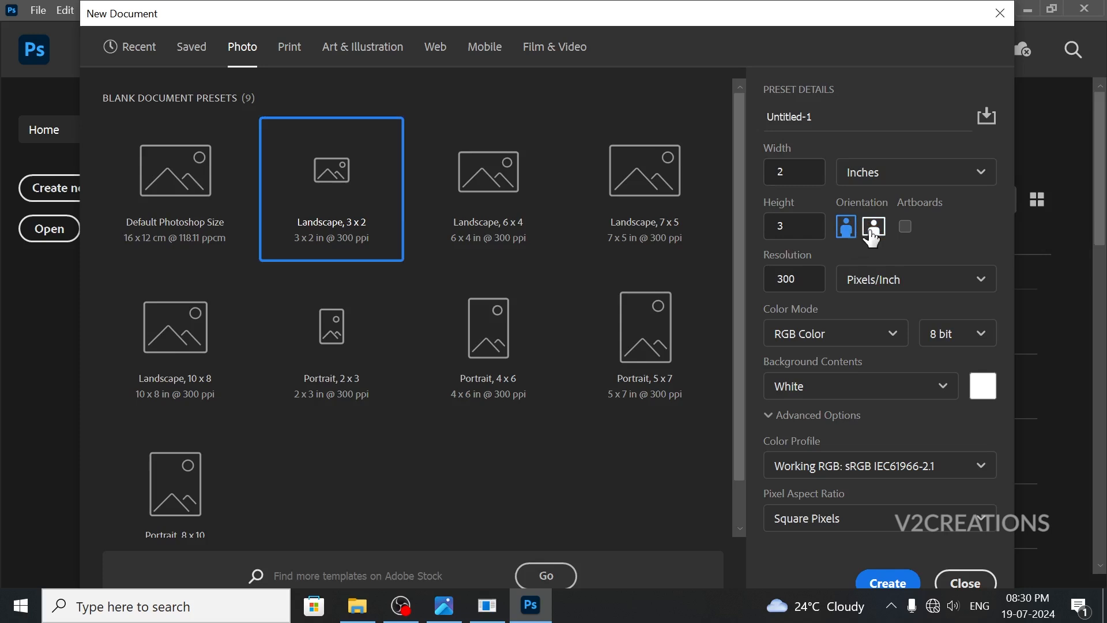
click(874, 236)
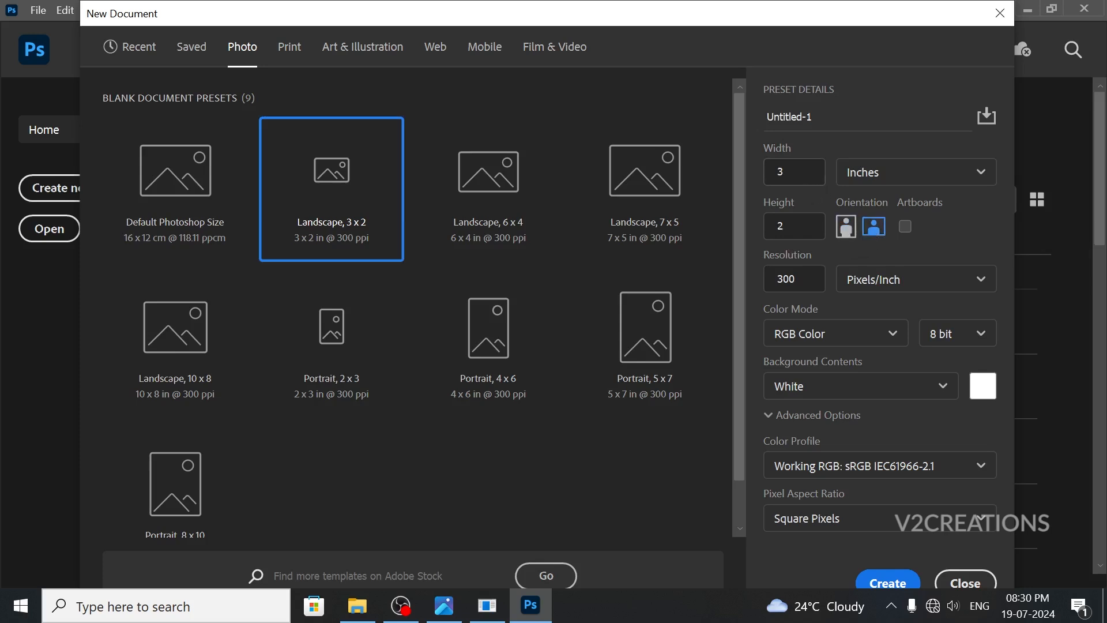
click(904, 176)
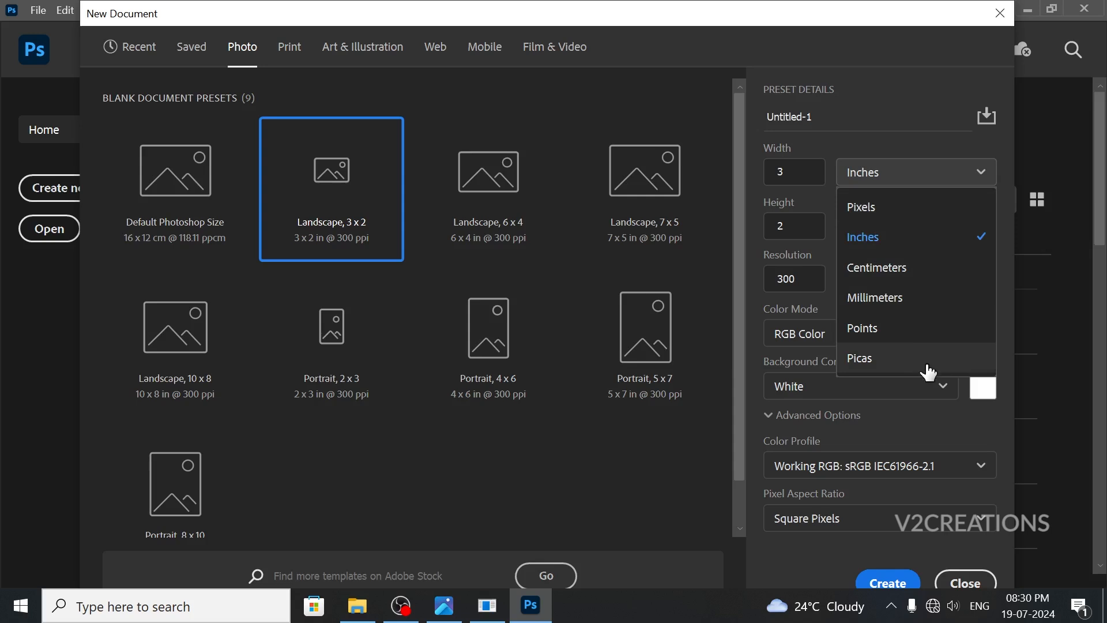
click(906, 248)
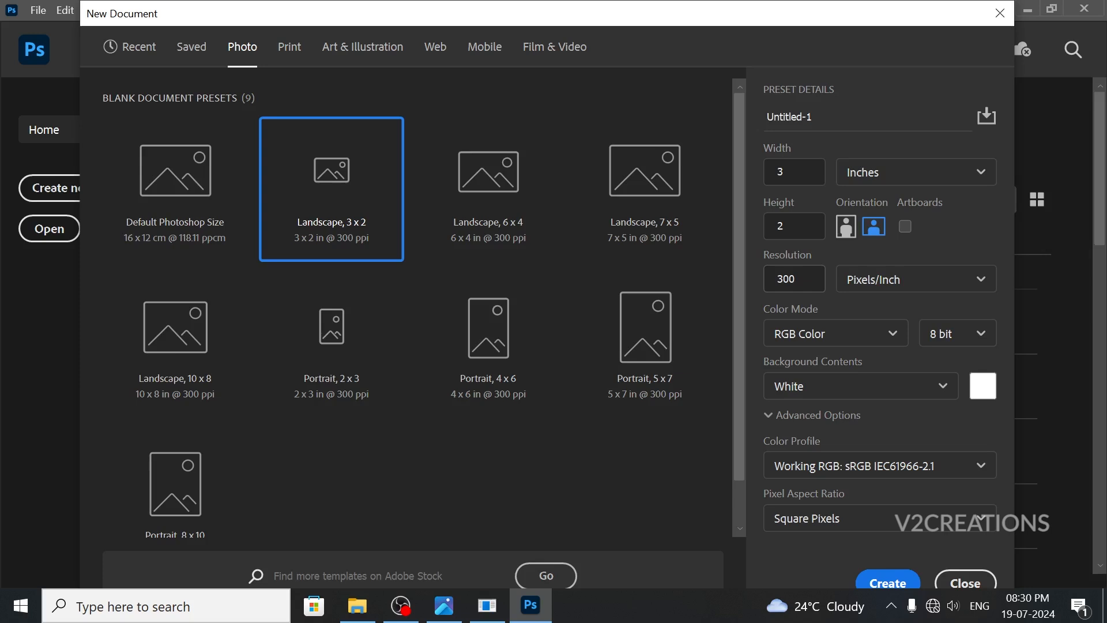
Set the new document's resolution to 72 pixels/inch
double_click(770, 280)
text(72)
click(834, 302)
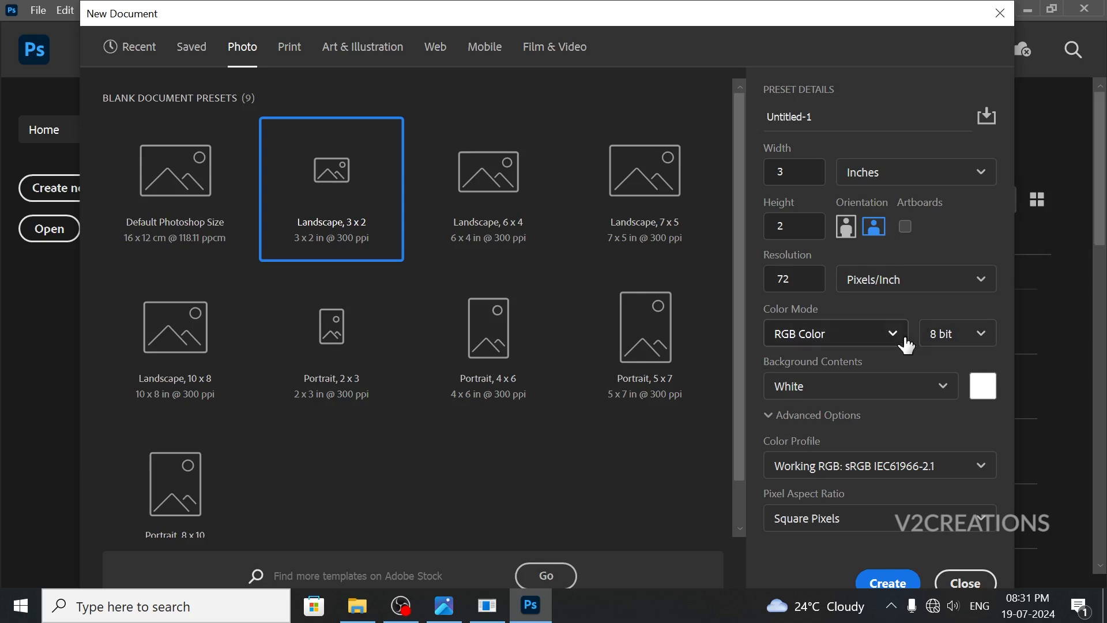
Choose 8 bit color depth and White background contents for the new document
click(955, 340)
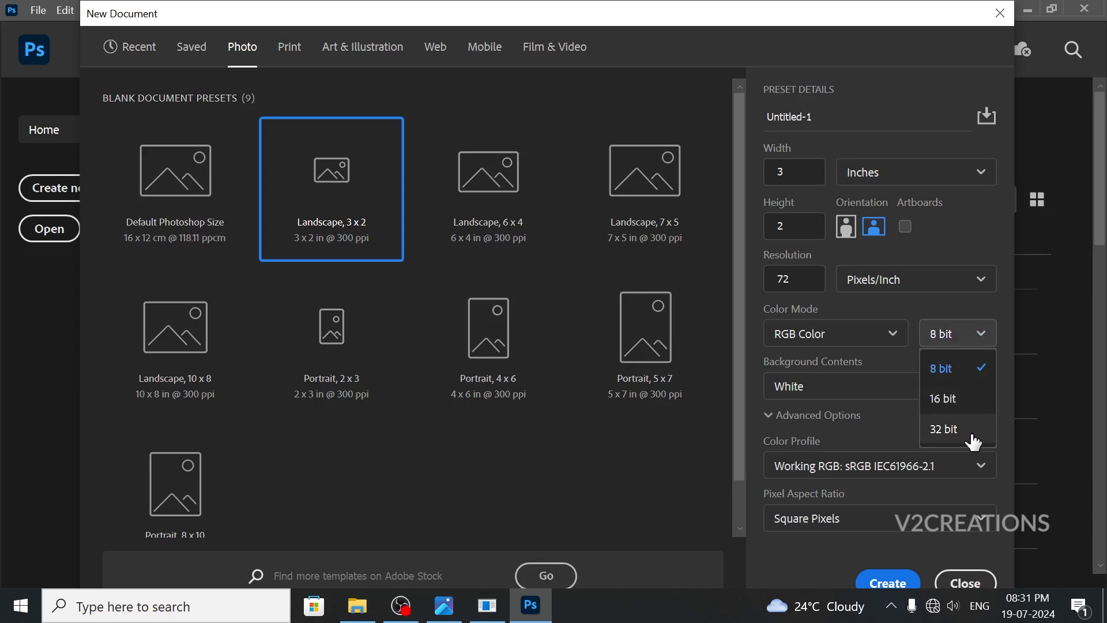
click(977, 369)
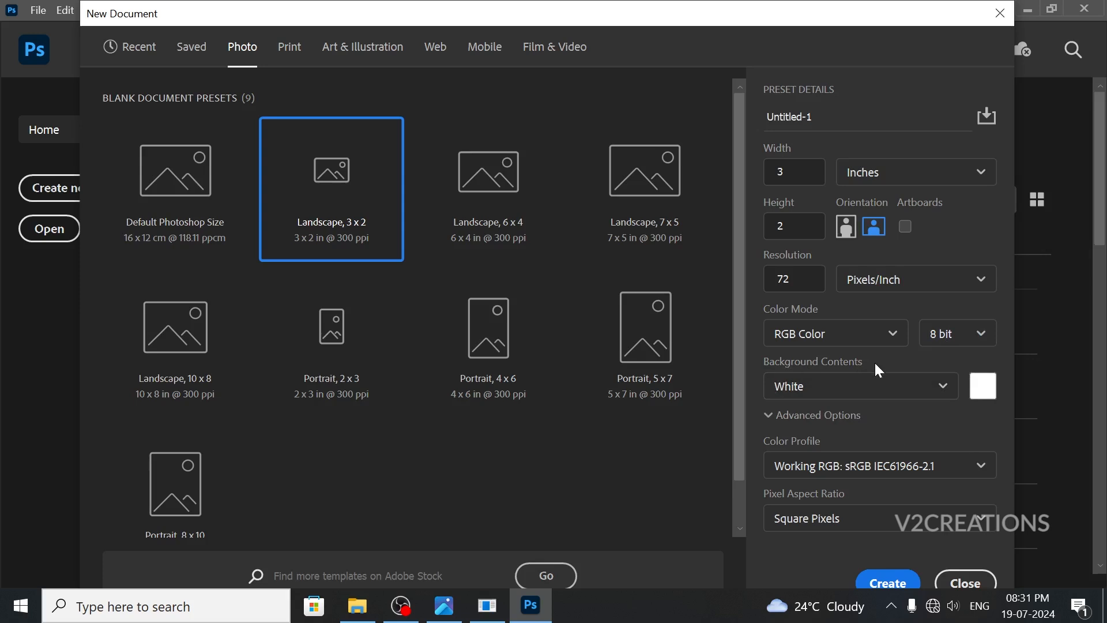
click(833, 390)
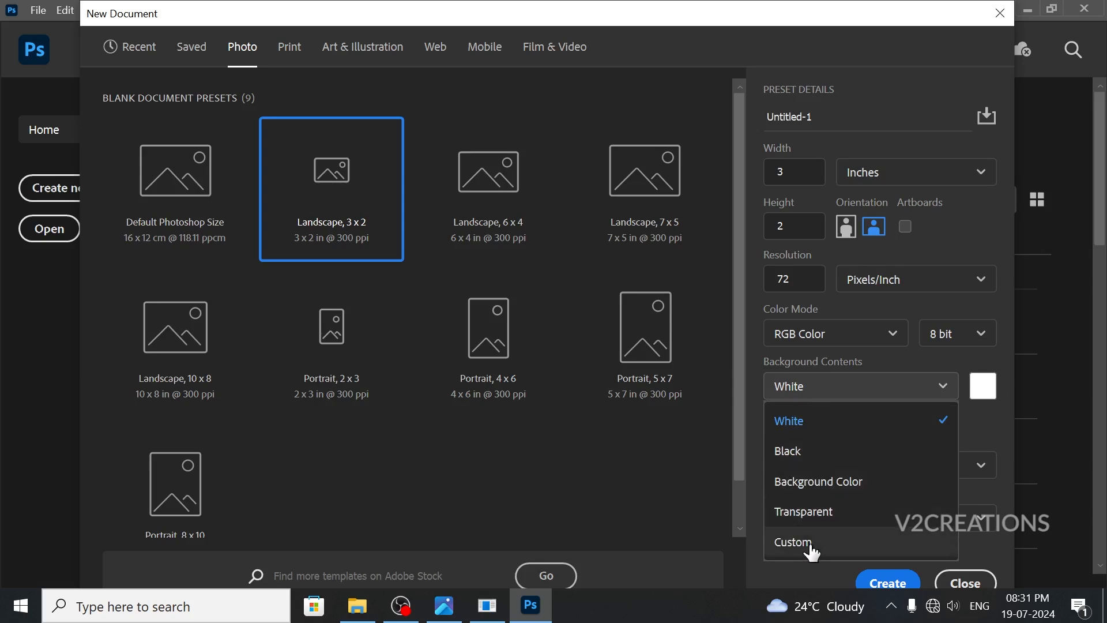
click(842, 430)
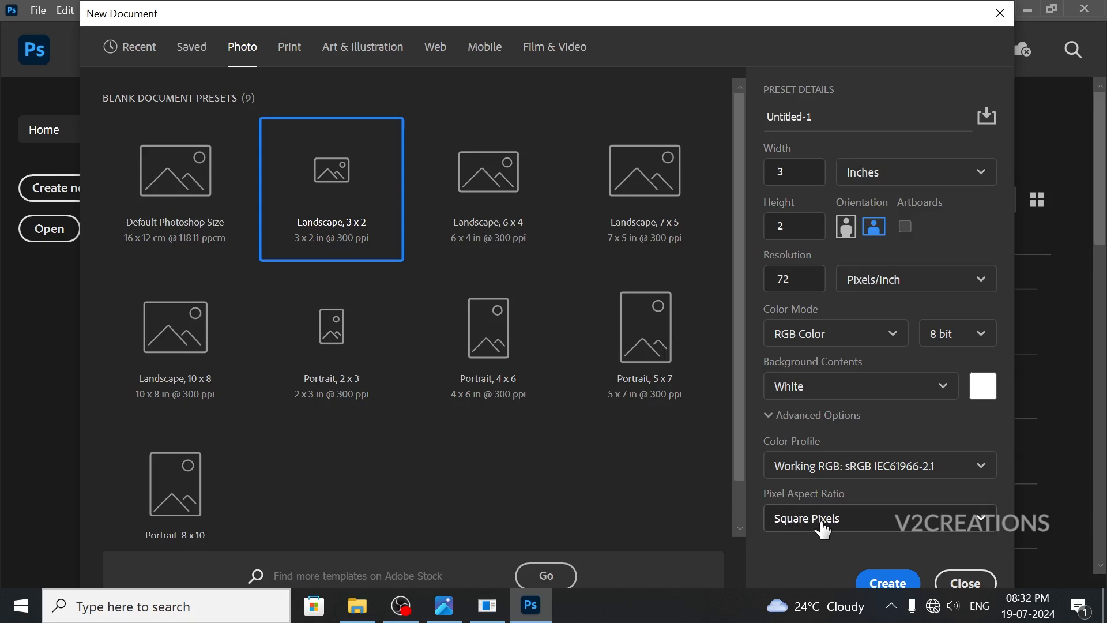
Create the document from the chosen settings and select the Photography workspace
click(903, 584)
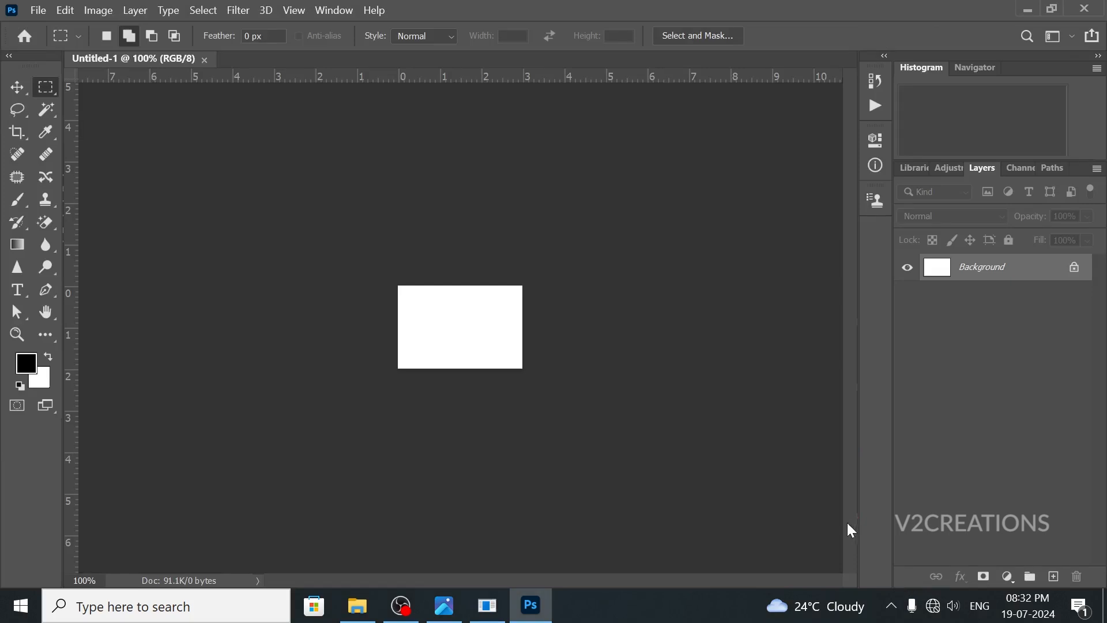
key(ctrl+0)
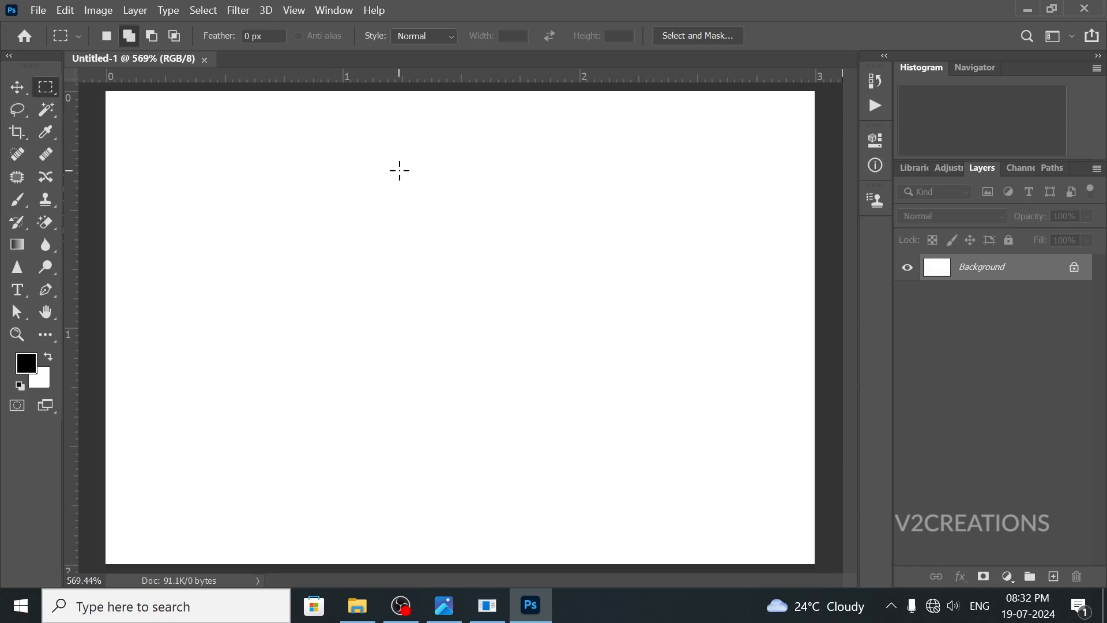
click(327, 11)
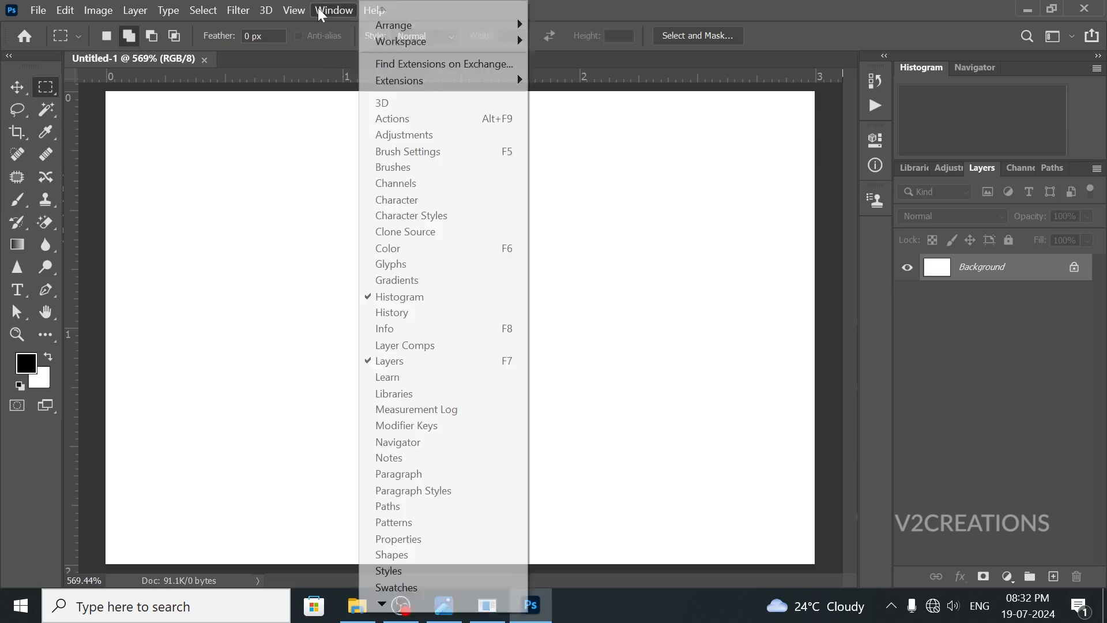
mouse_move(410, 49)
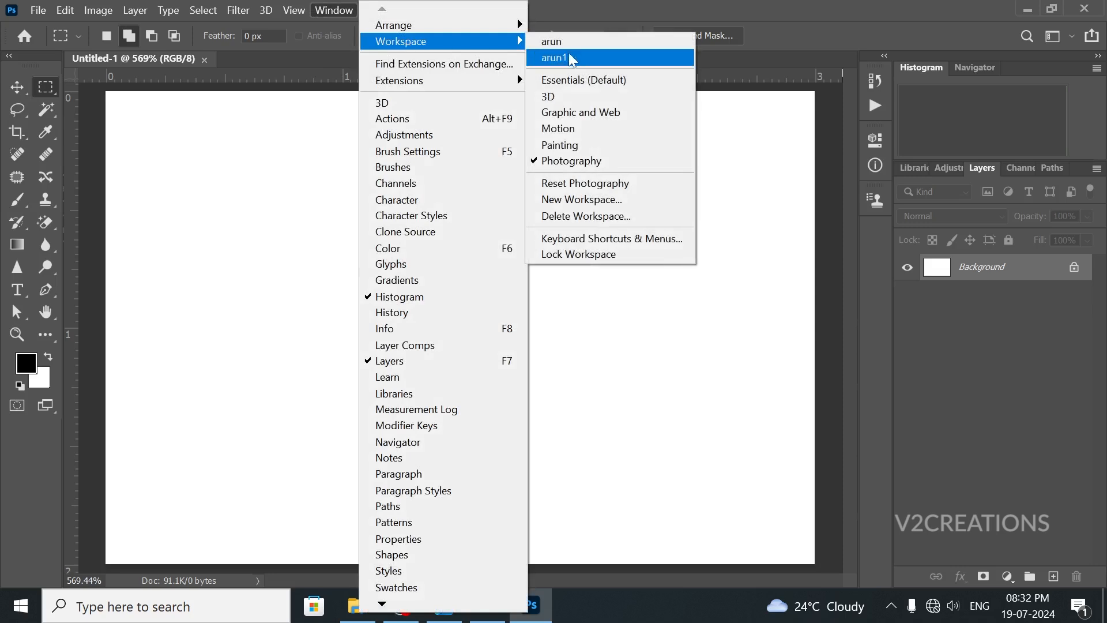
click(607, 168)
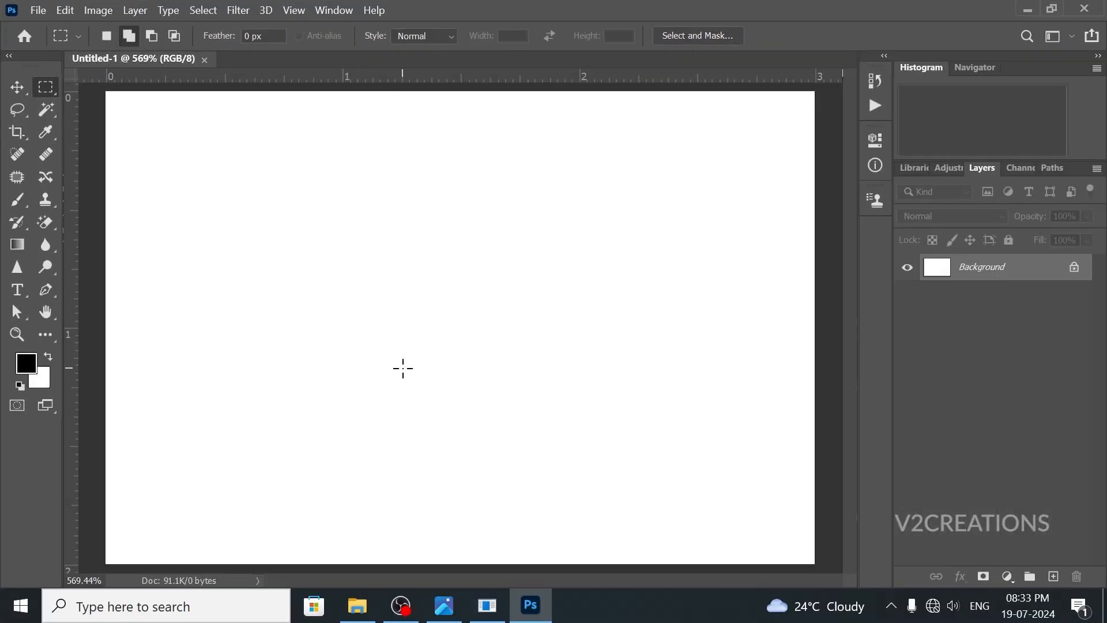
Activate the Rectangular Marquee tool and add a new layer with default settings above the Background
key(v)
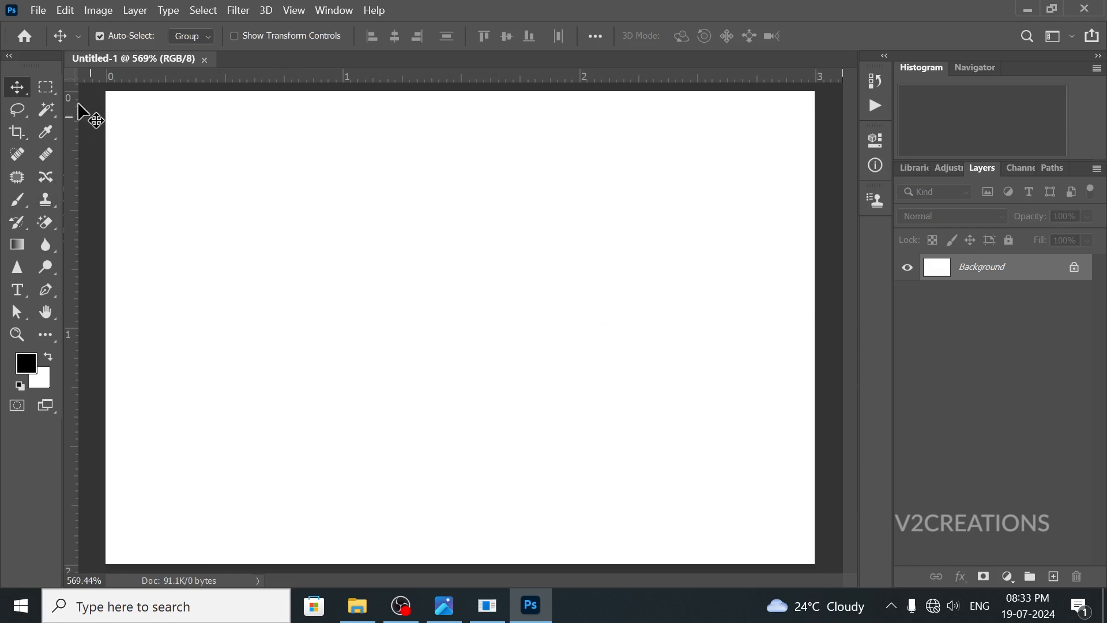
click(49, 89)
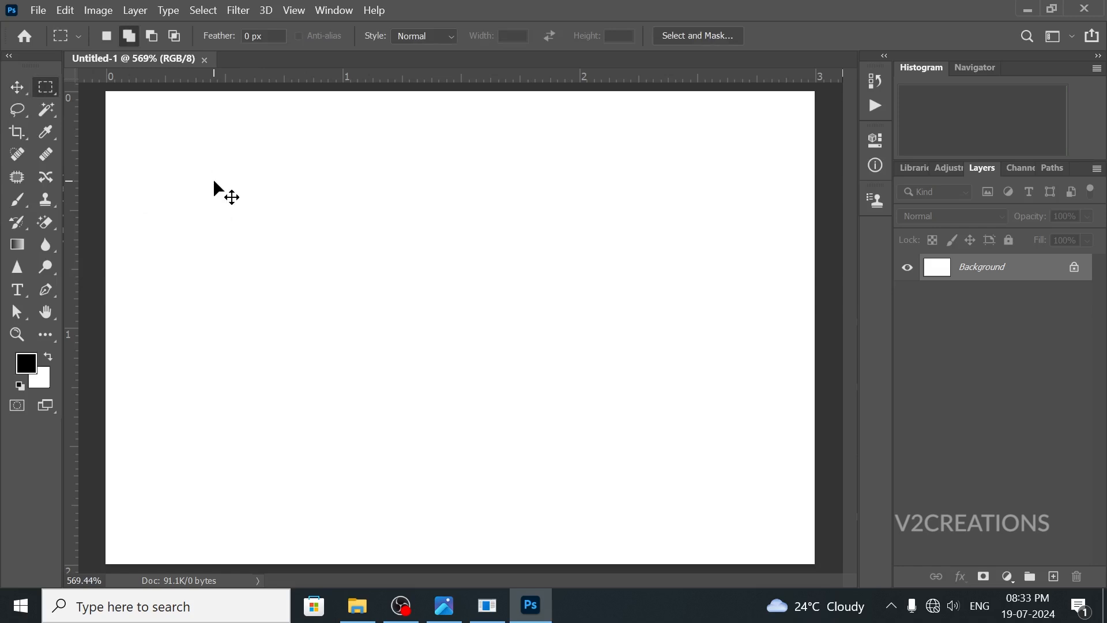
key(ctrl+shift+n)
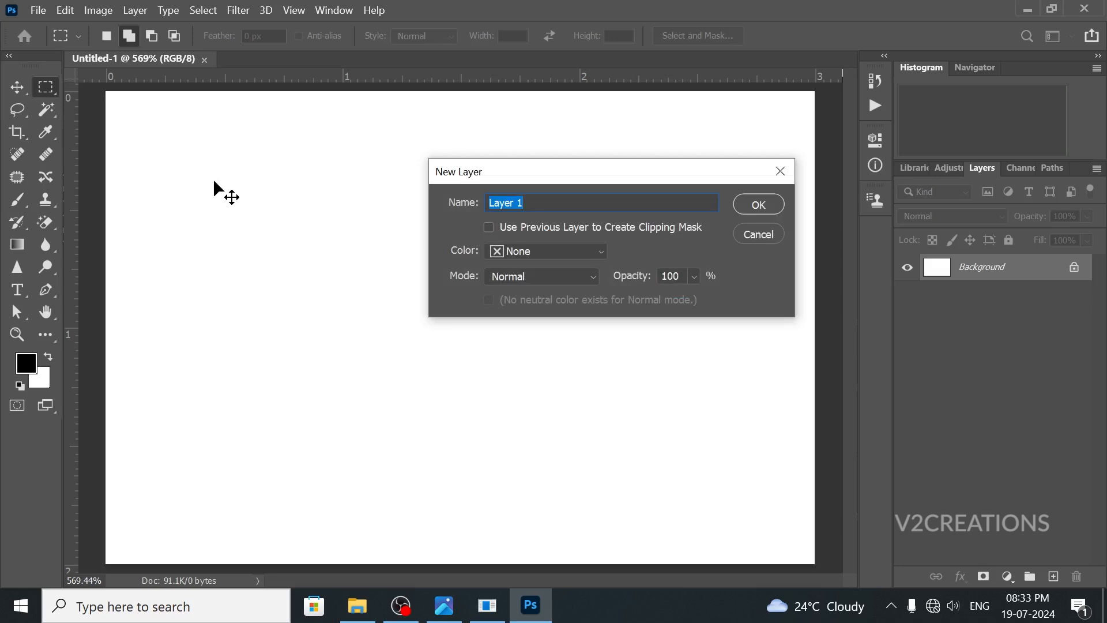
key(Return)
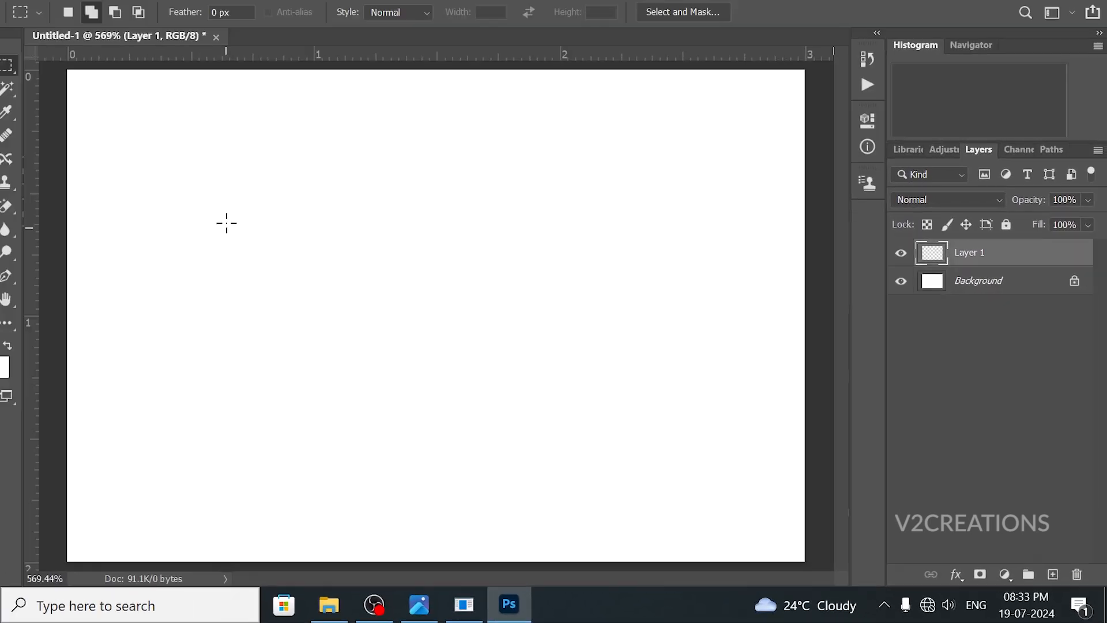
Select a rectangle about 0.7 x 0.5 in, left of the canvas center, and fill it with 50% Gray at 100% opacity
drag(256, 229, 421, 347)
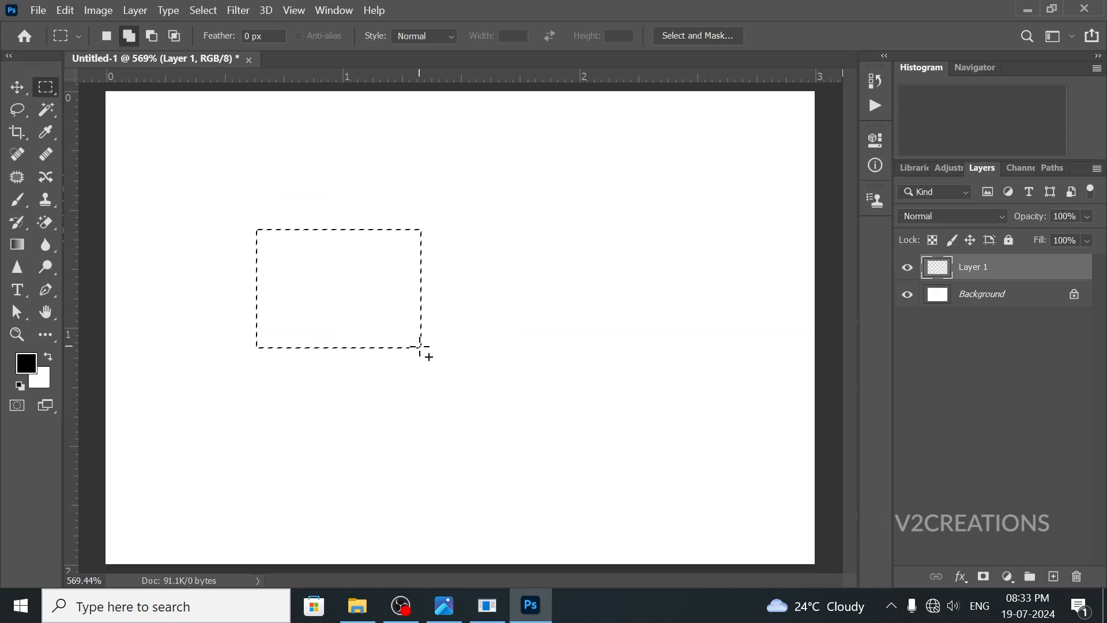
key(shift+F5)
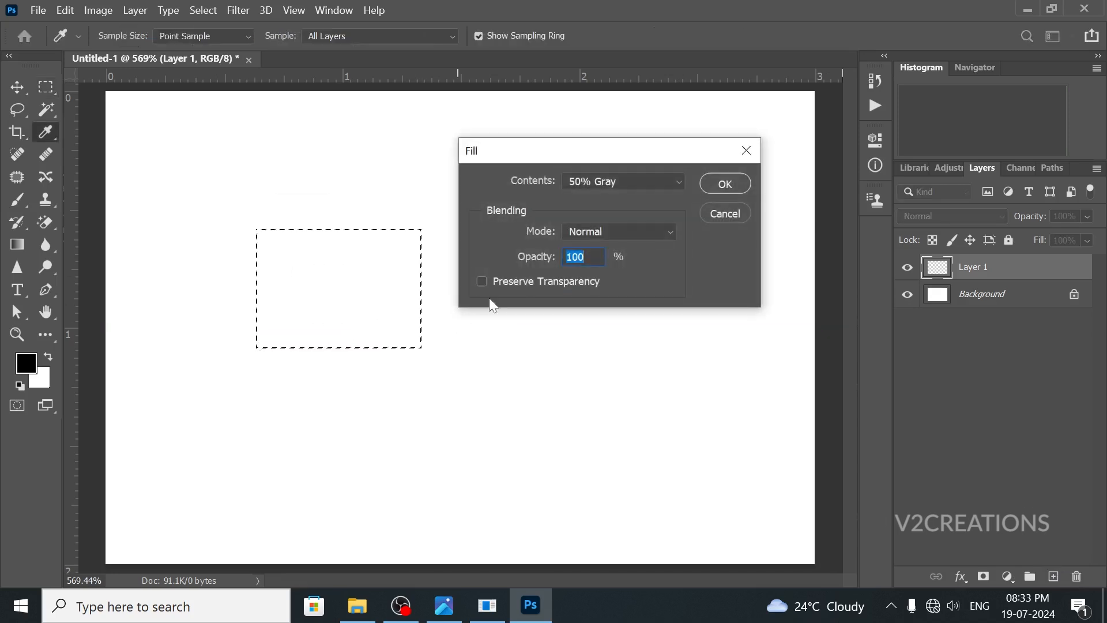
click(725, 184)
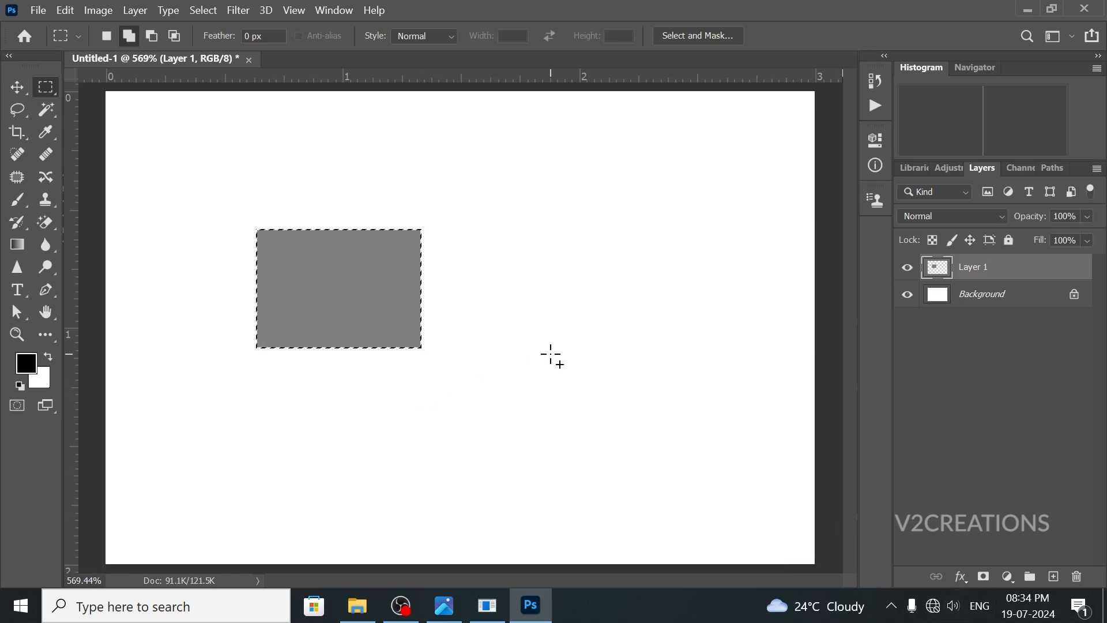
With the old selection cleared, add a new default layer and select a rectangle about 1 x 0.7 in to the right of the gray one
key(ctrl+d)
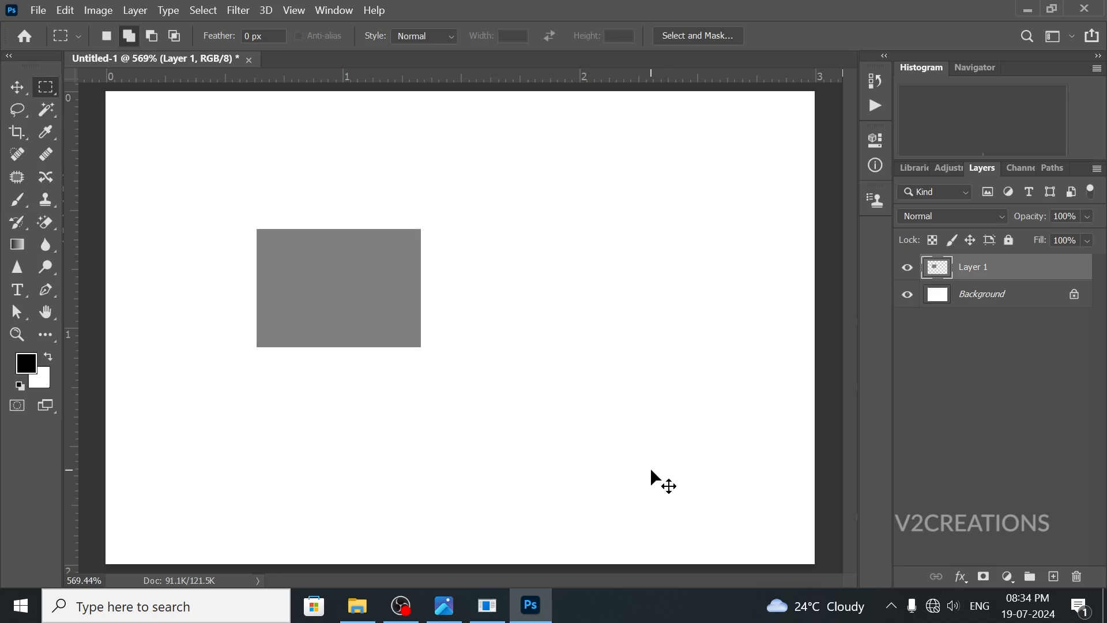
key(ctrl+shift+n)
click(759, 210)
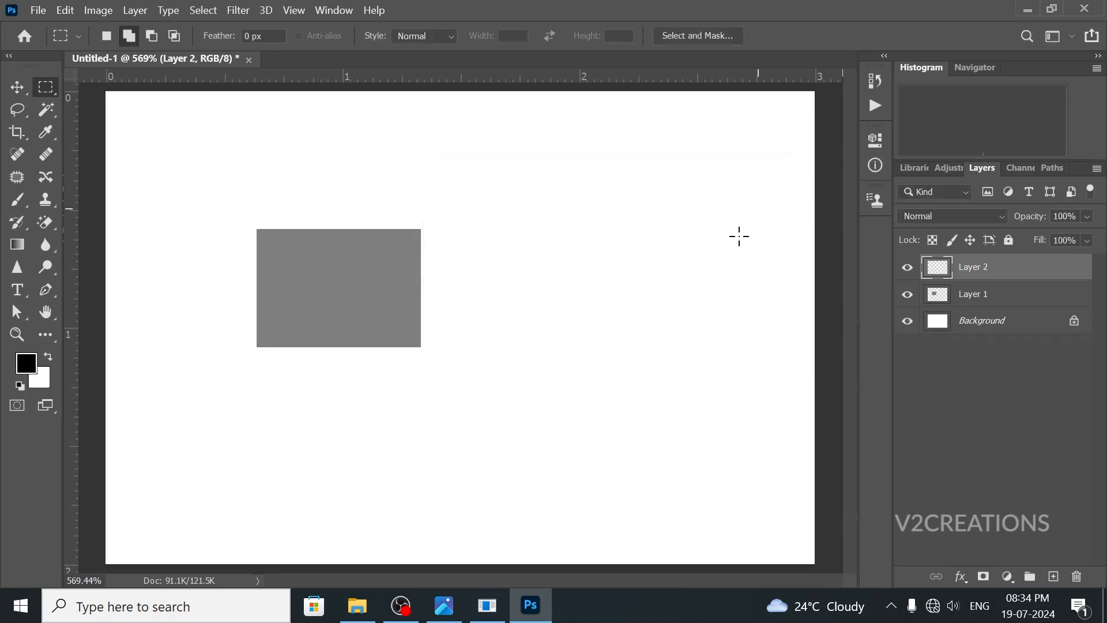
drag(467, 206, 704, 367)
Fill the selected rectangle on Layer 2 with green #2fba21 in Normal mode at 100% opacity and deselect it
key(shift+F5)
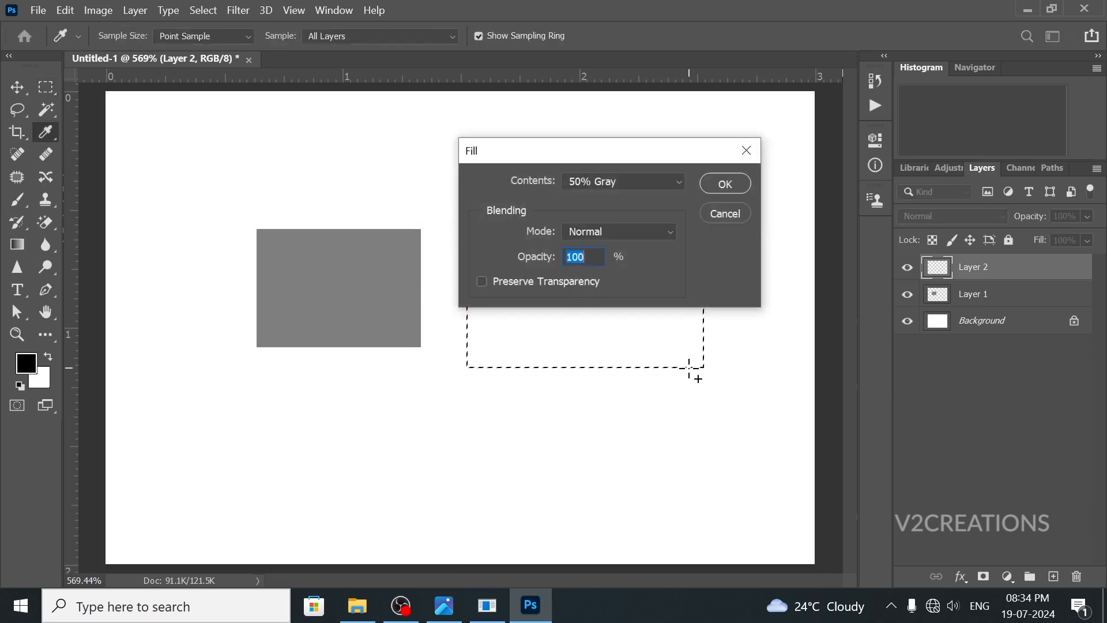
click(656, 182)
click(595, 228)
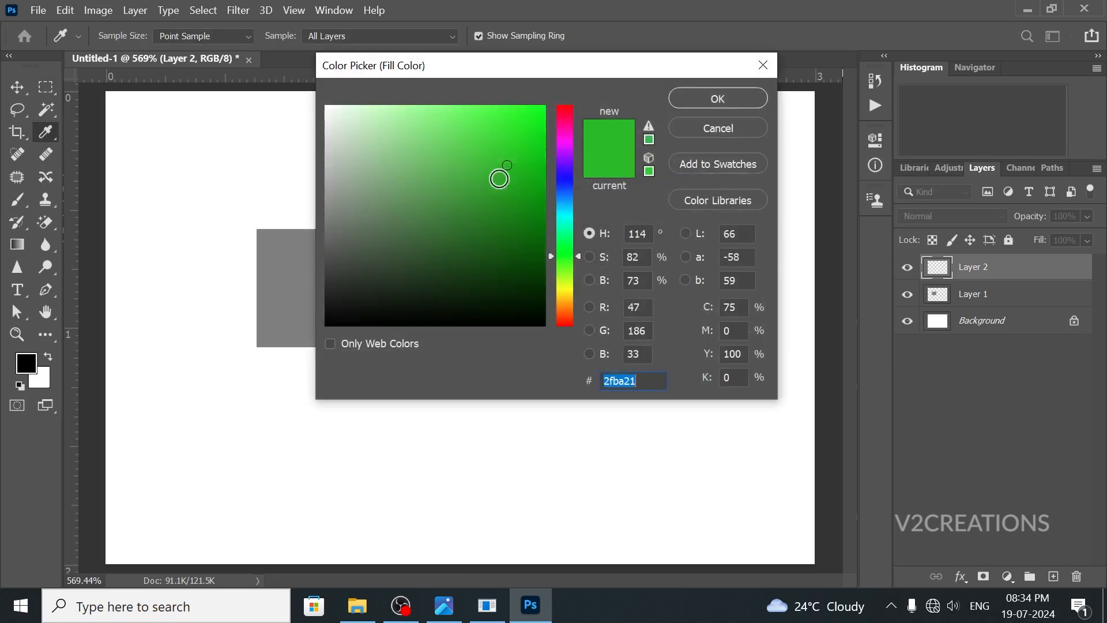
click(721, 98)
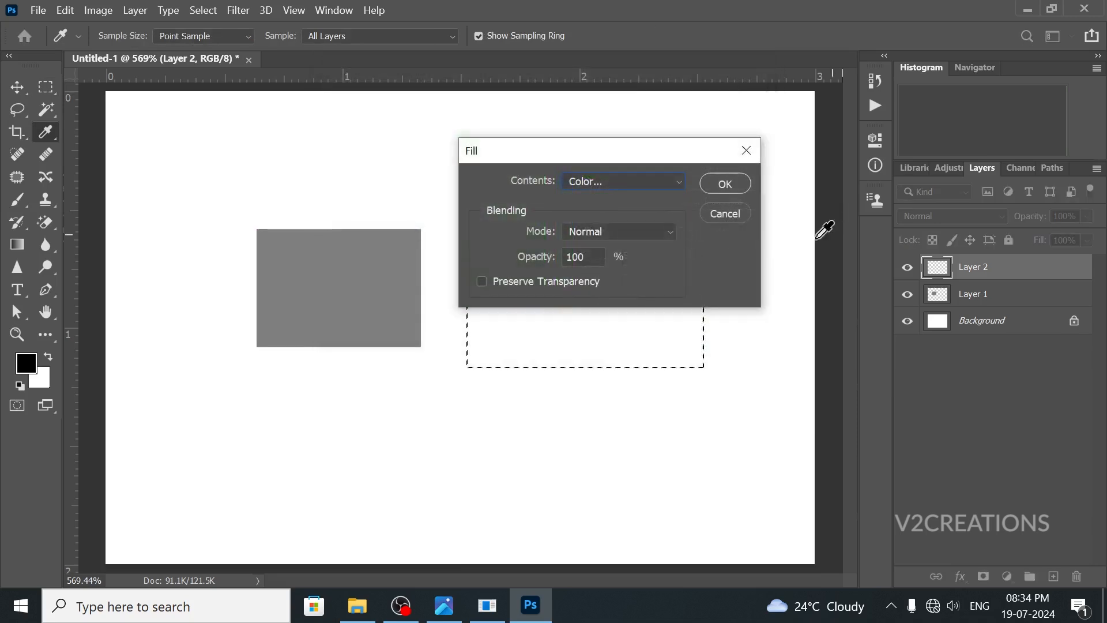
click(726, 186)
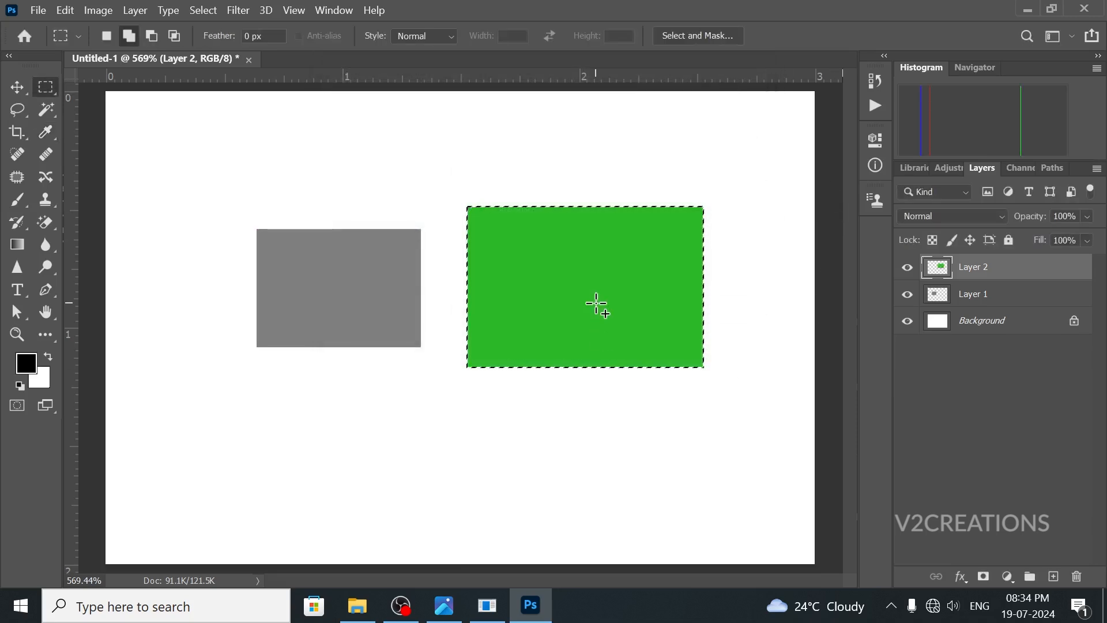
key(ctrl+d)
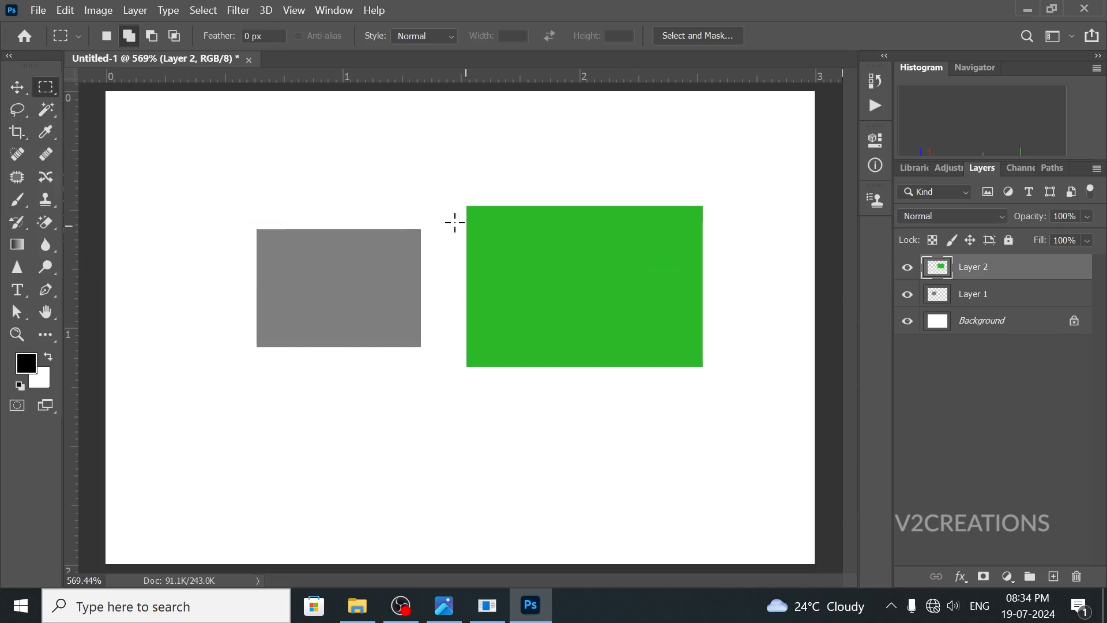
Move the gray and green rectangles with the Move tool, overlapping the gray one behind the green and separating them again
click(17, 89)
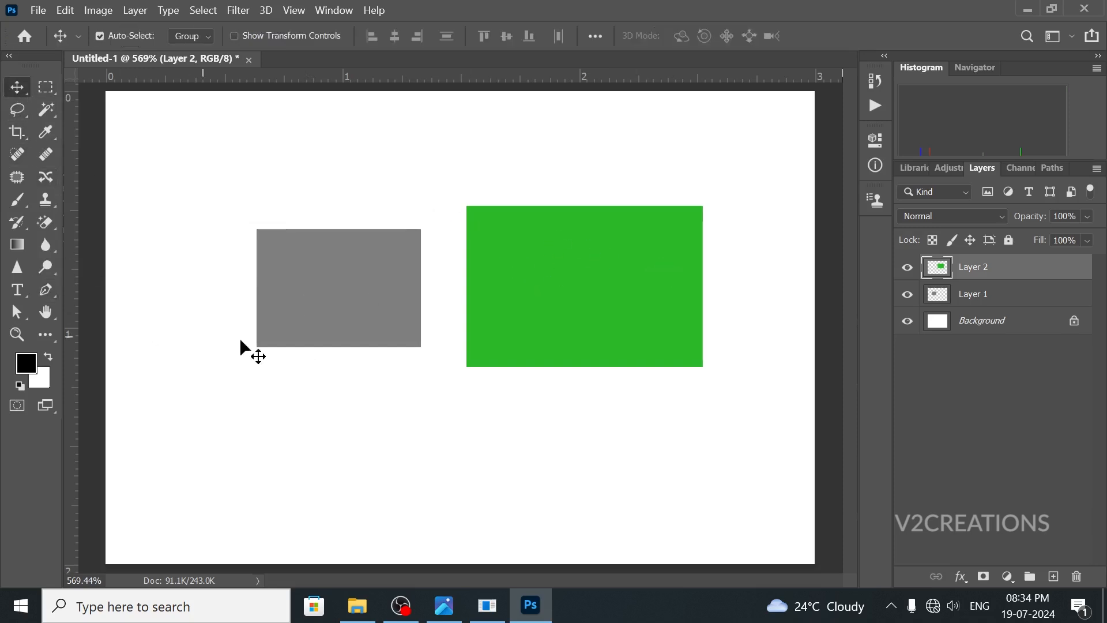
drag(322, 302, 275, 304)
drag(525, 306, 504, 279)
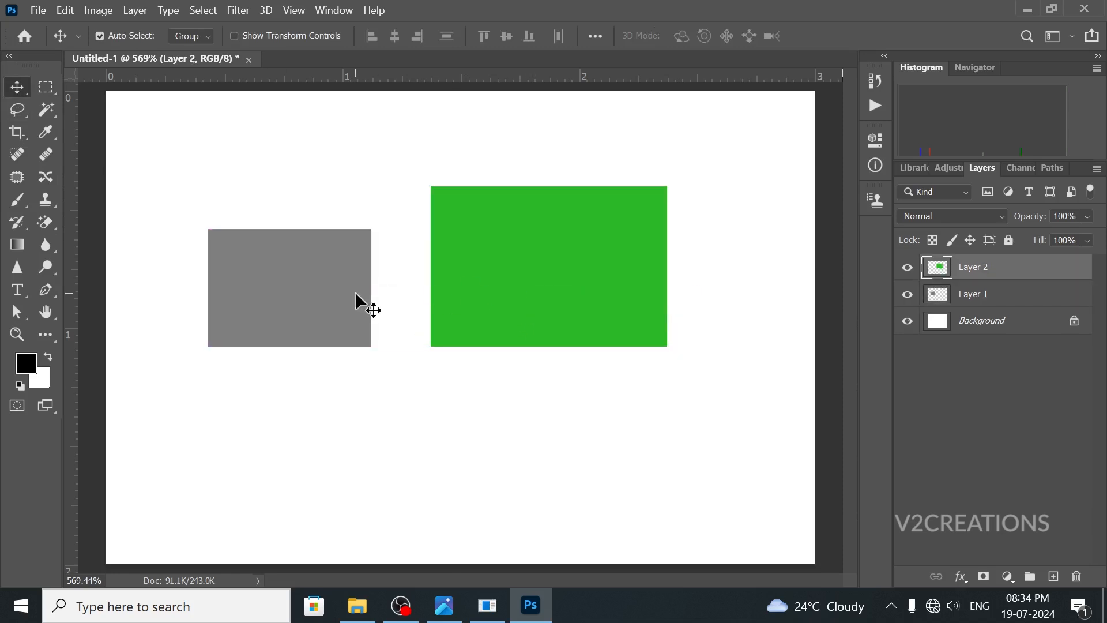
drag(365, 304, 474, 343)
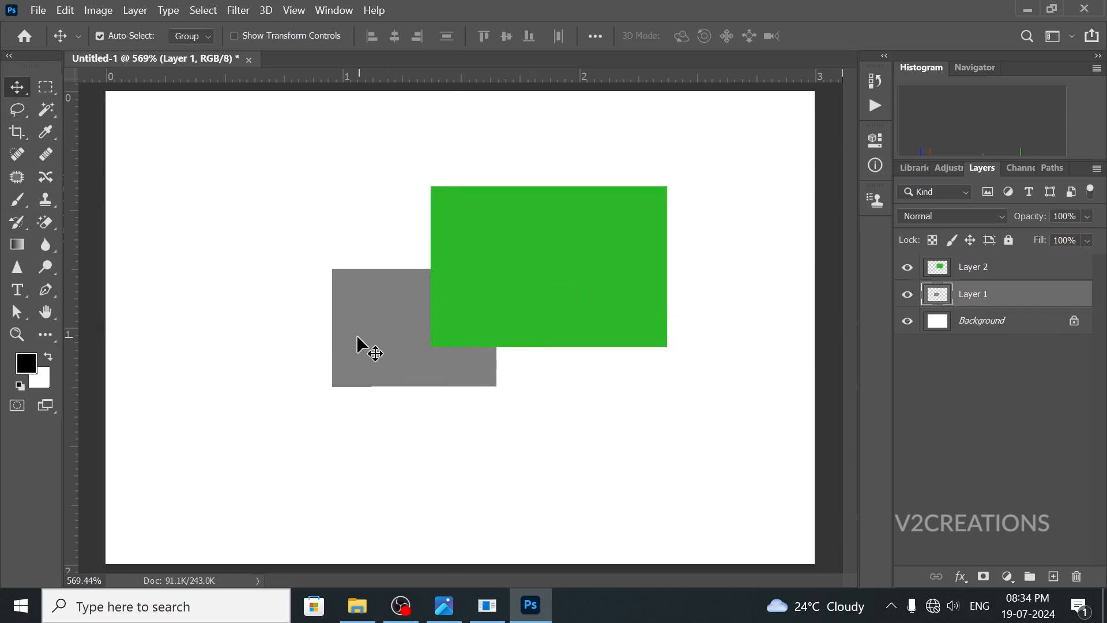
drag(339, 336, 237, 335)
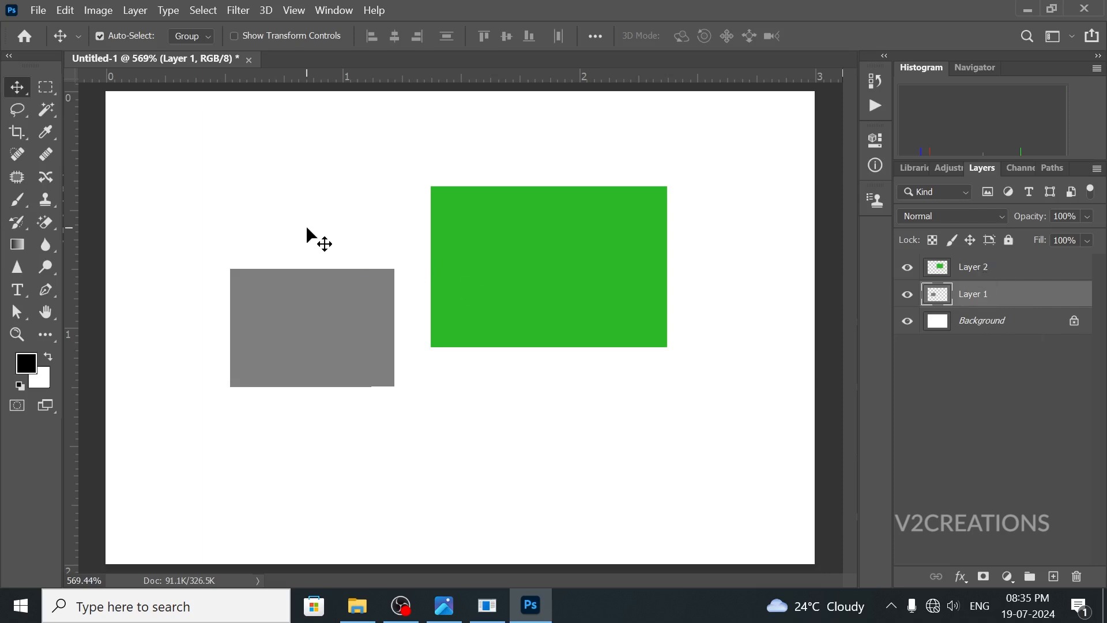
Save the document in Photoshop format as test class-1.psd in the thumnails folder, with Maximize Compatibility on
click(38, 12)
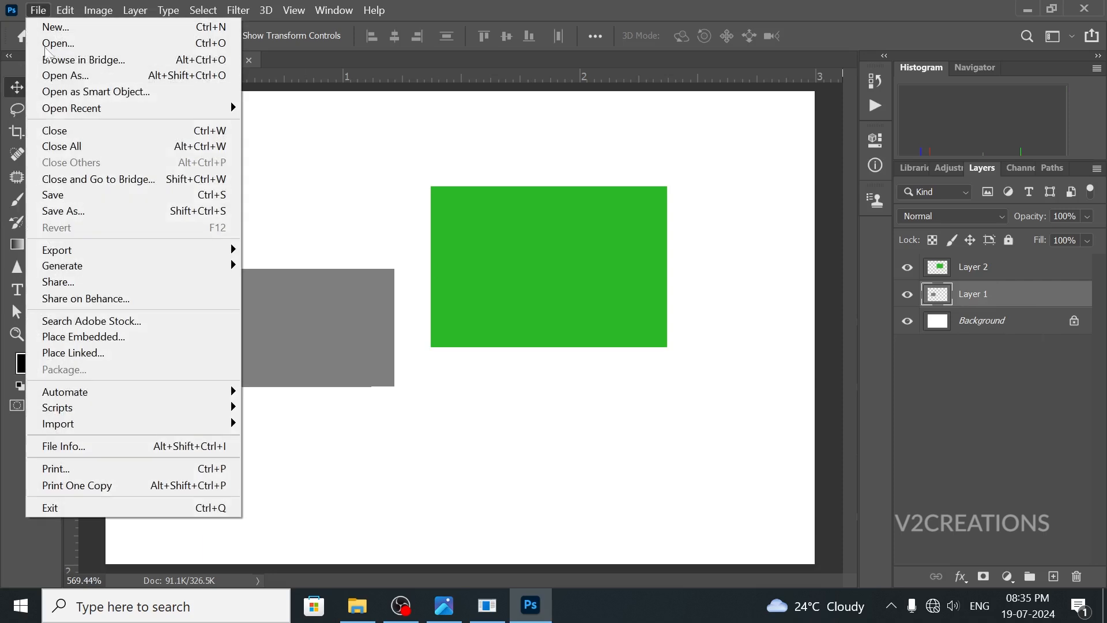
click(114, 213)
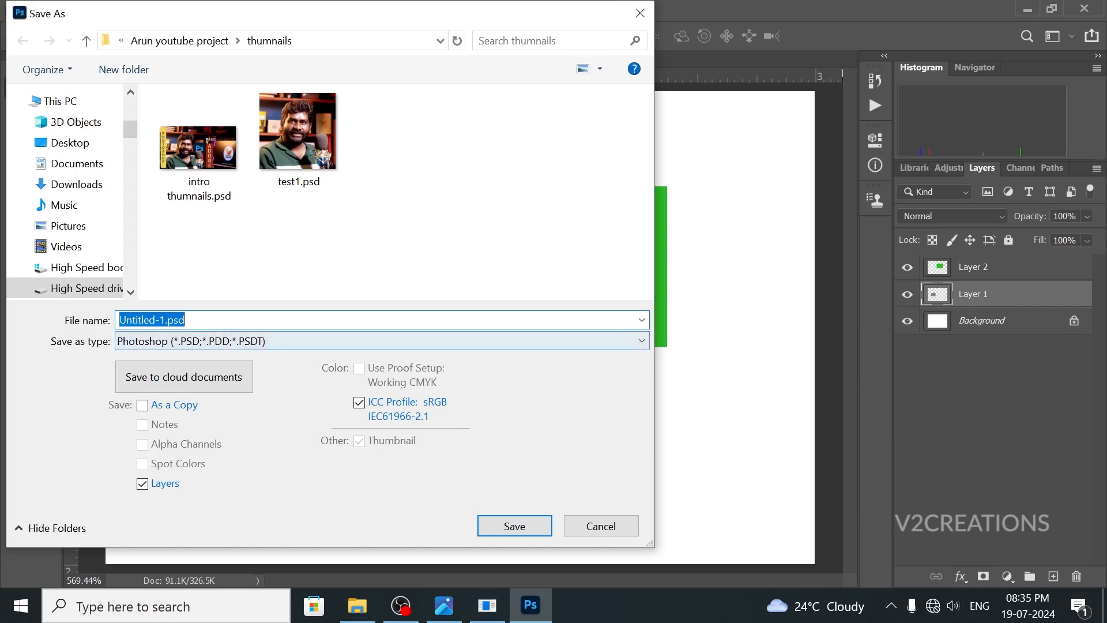
drag(156, 319, 46, 316)
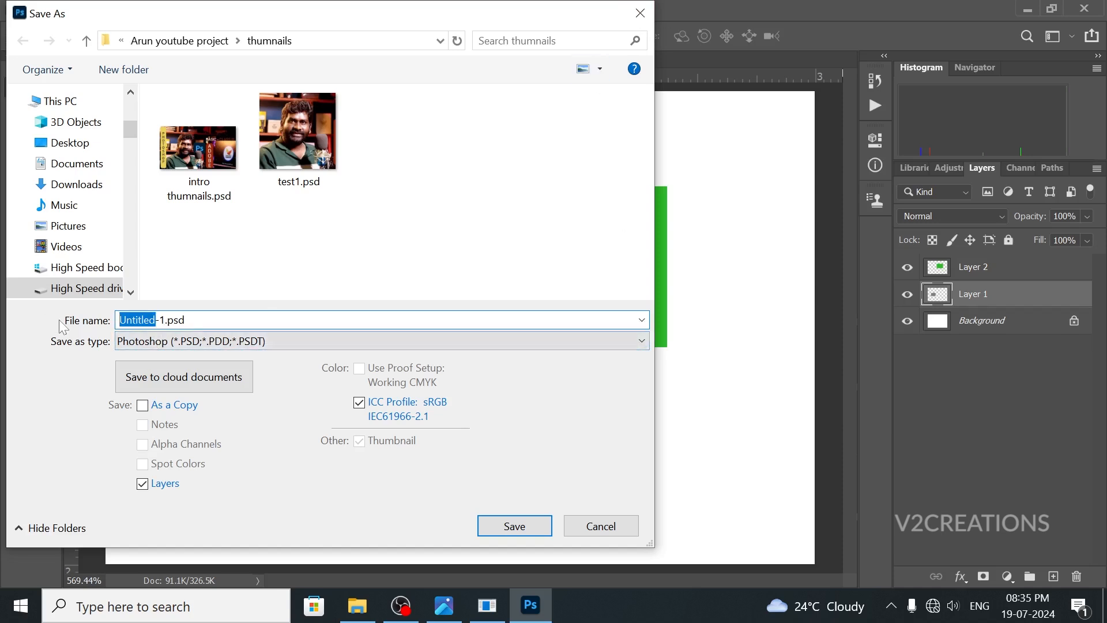
text(test class)
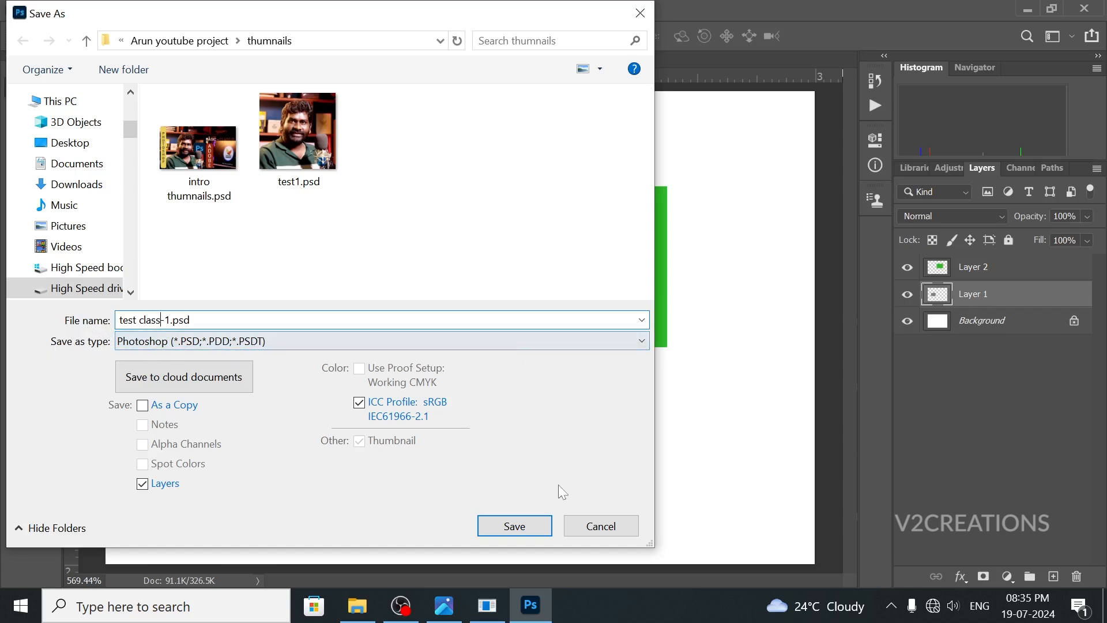
click(530, 528)
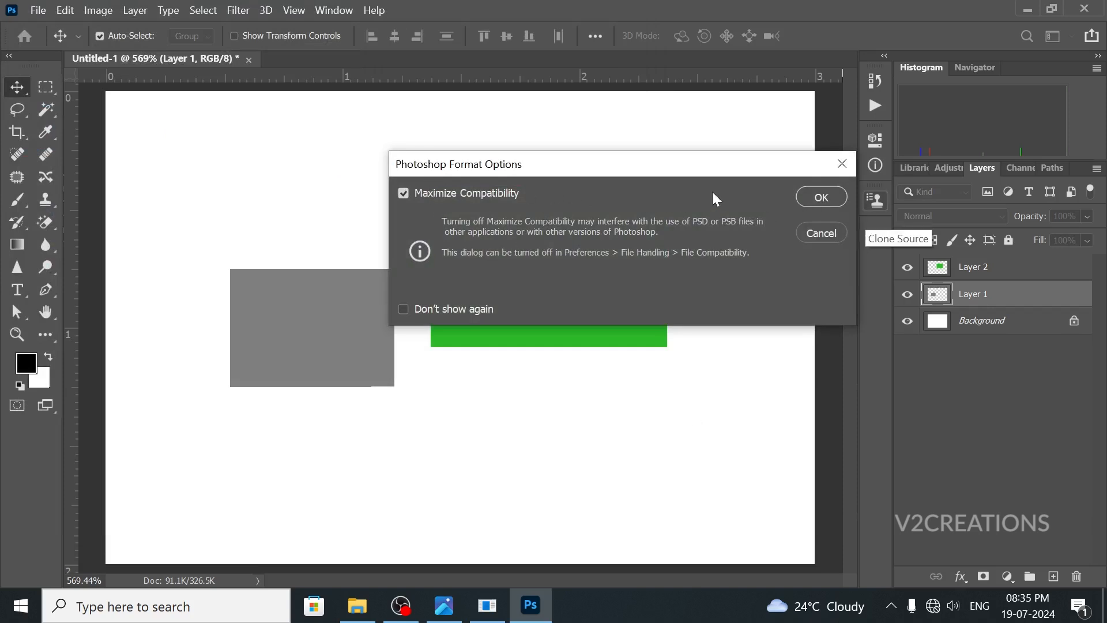
click(834, 199)
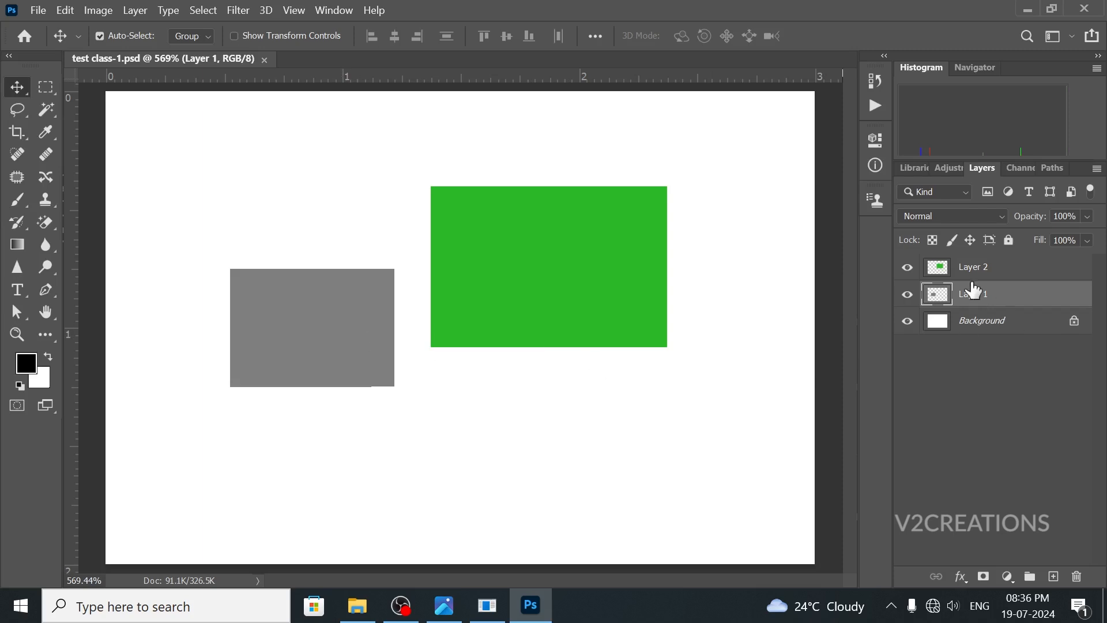
Select the pixels of Layer 1, fill them with bright red in Normal mode at 100% opacity, and deselect
right_click(942, 294)
click(767, 285)
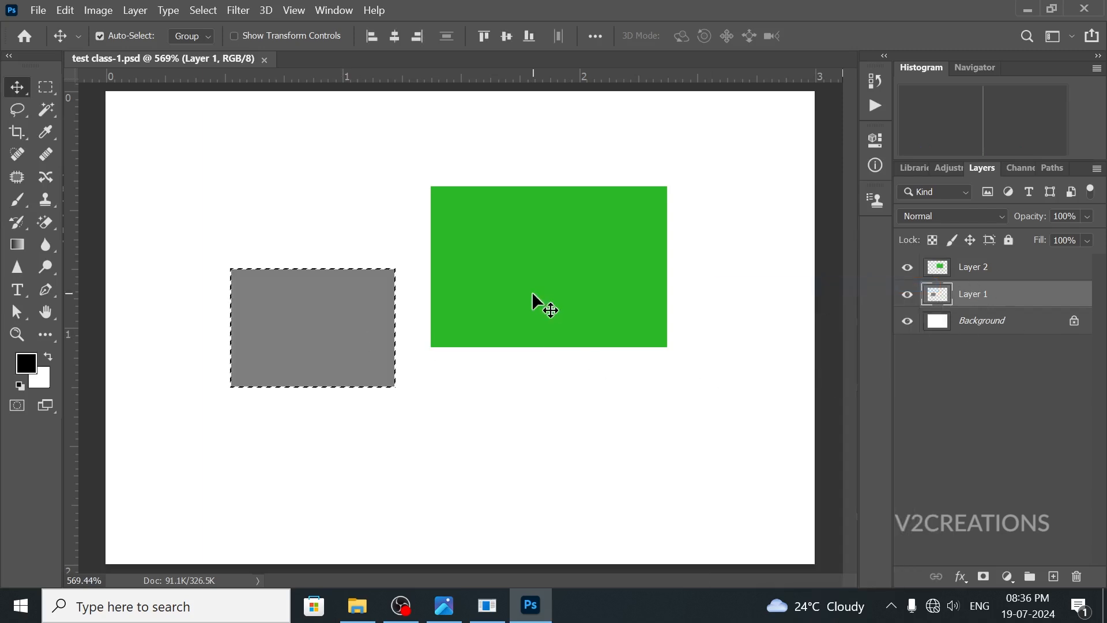
key(shift+F5)
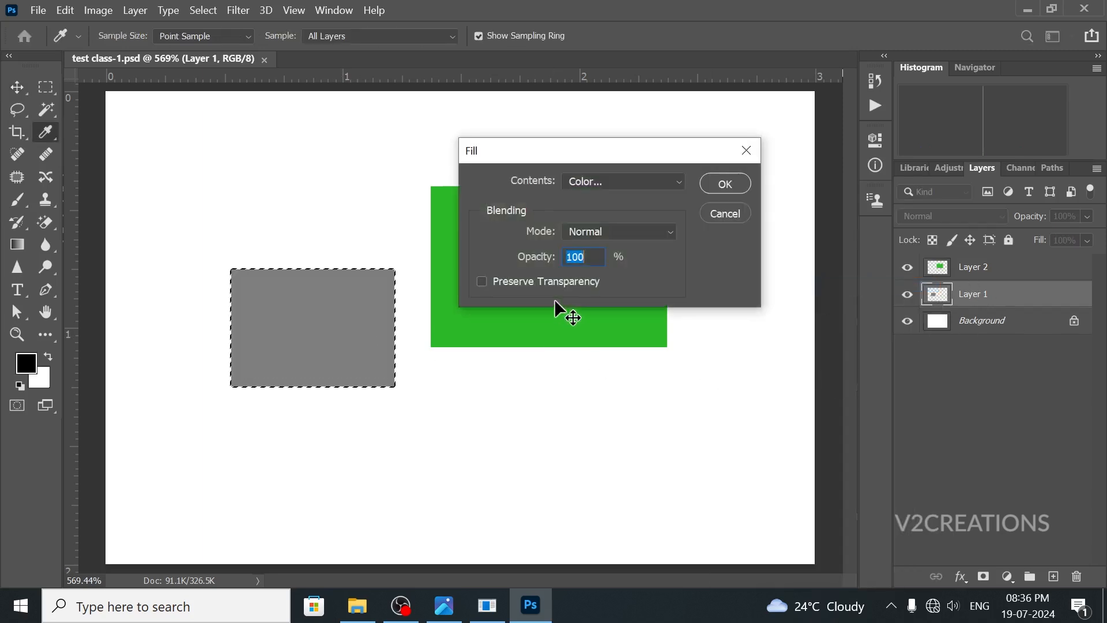
click(594, 185)
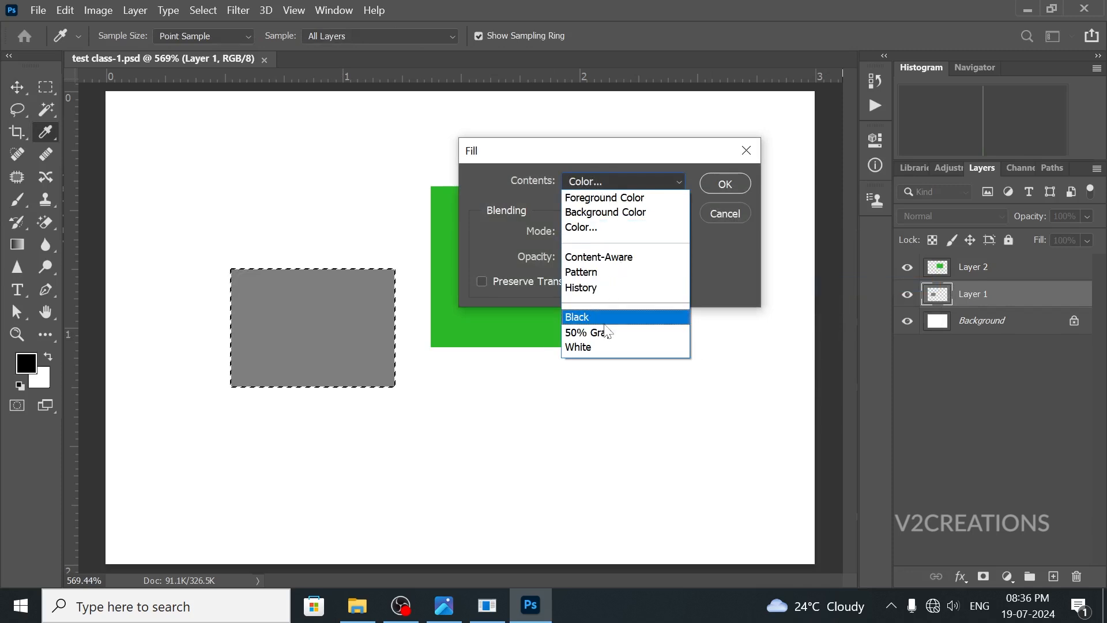
click(583, 227)
click(565, 109)
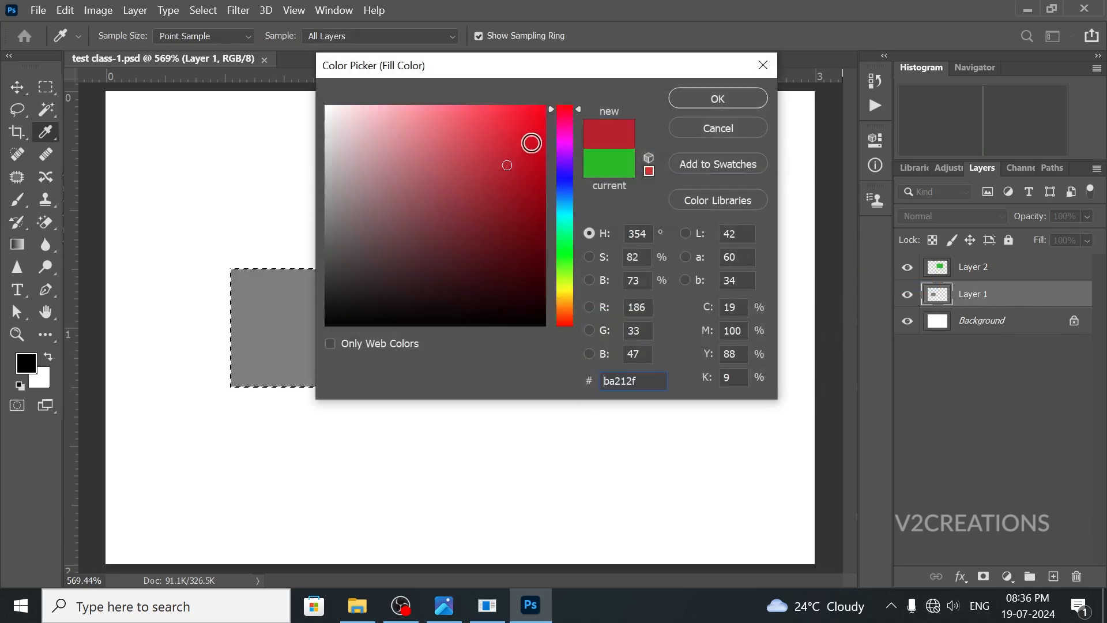
drag(531, 143, 538, 106)
click(731, 96)
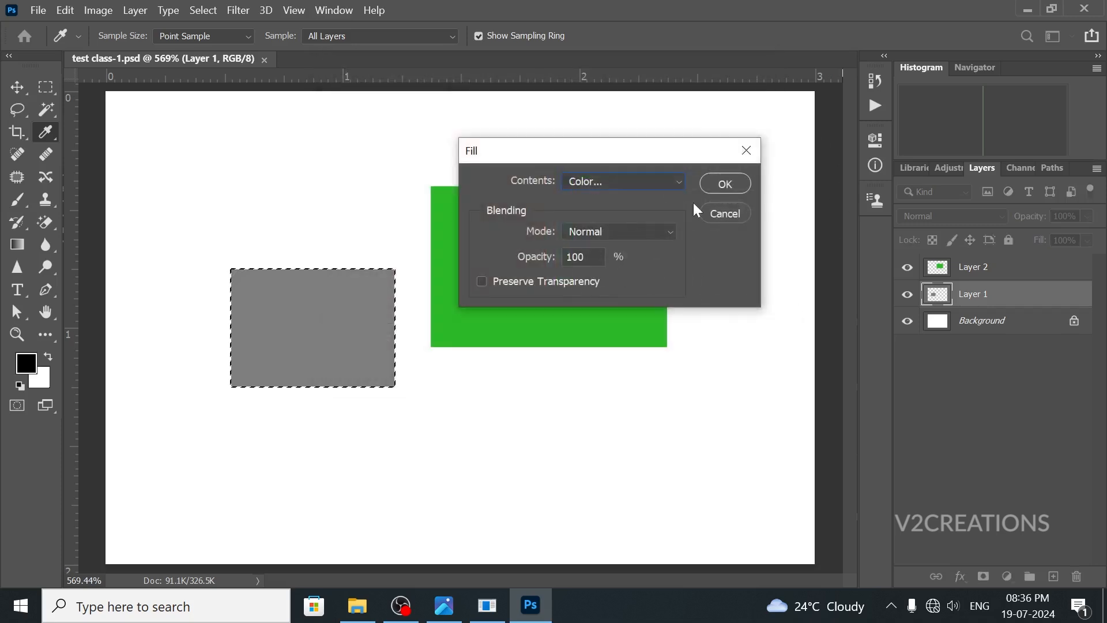
click(721, 180)
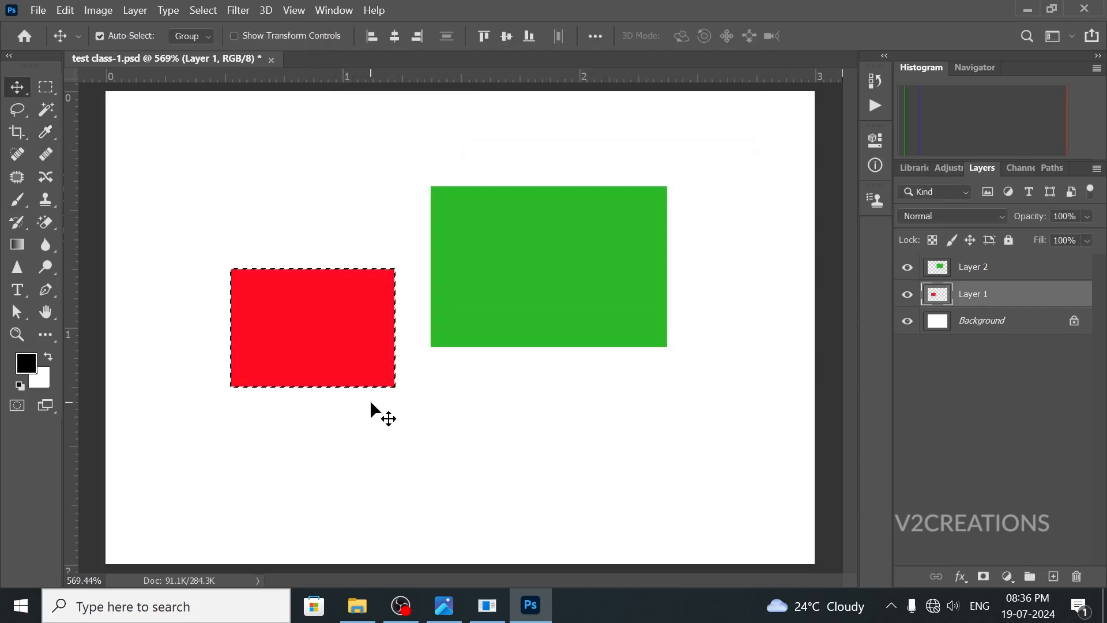
key(ctrl)
key(ctrl+d)
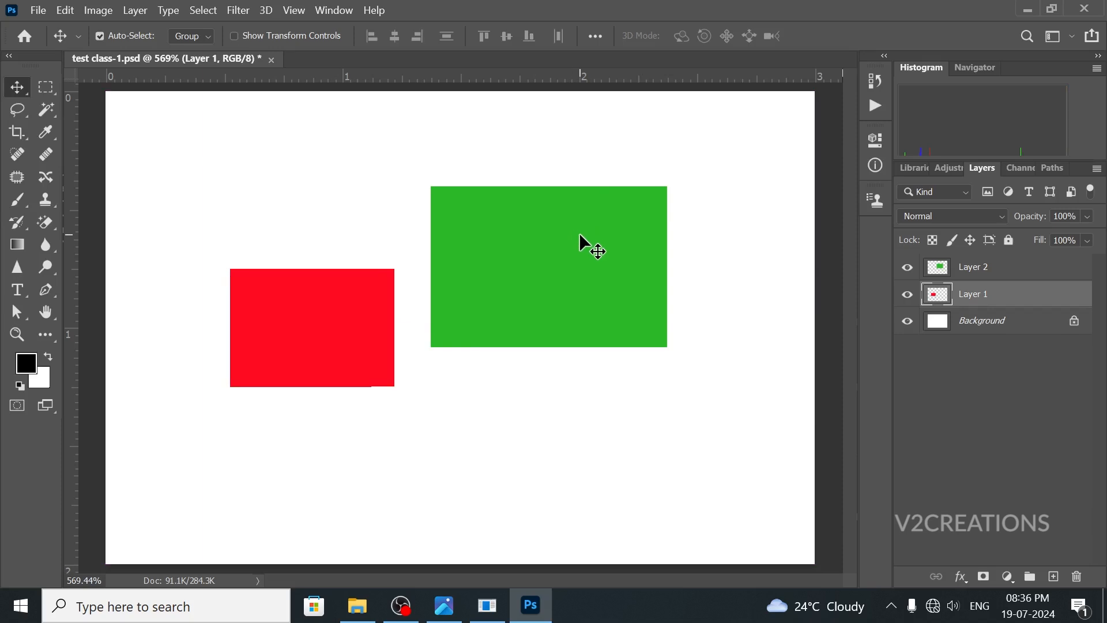
Save a JPEG copy as test class-1.jpg in the thumnails folder with quality 12 (Maximum) and the Baseline ("Standard") format option
click(38, 10)
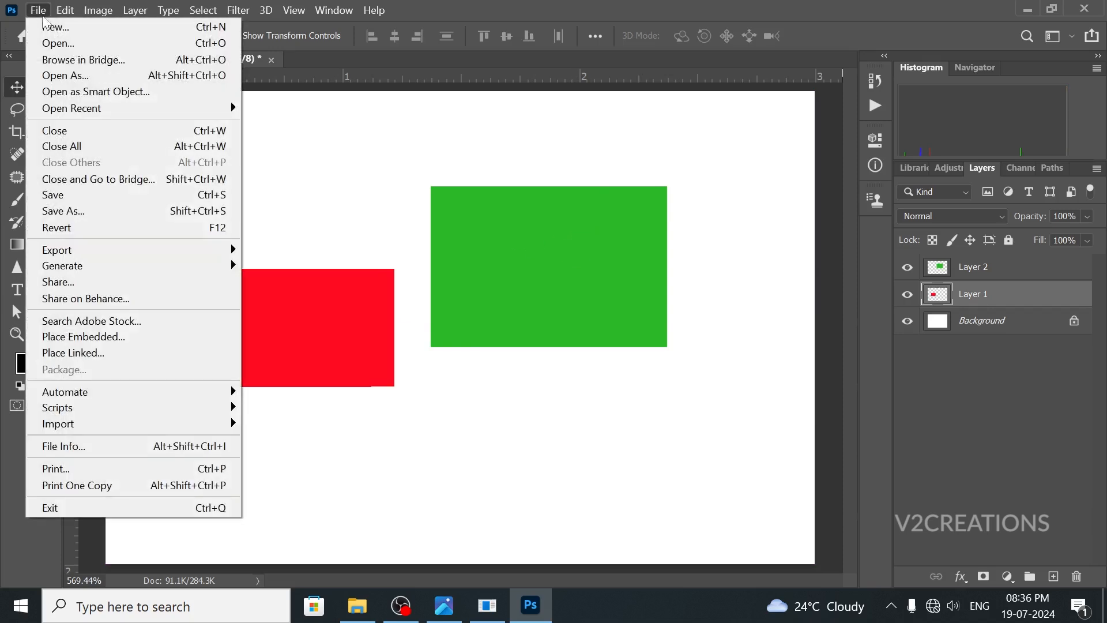
click(73, 214)
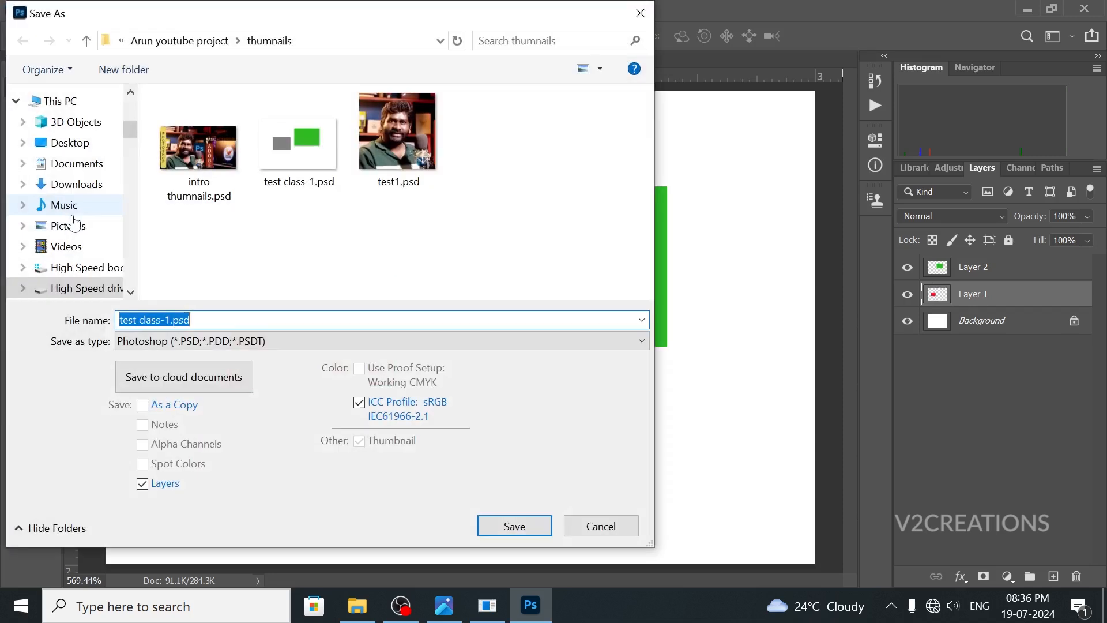
click(320, 341)
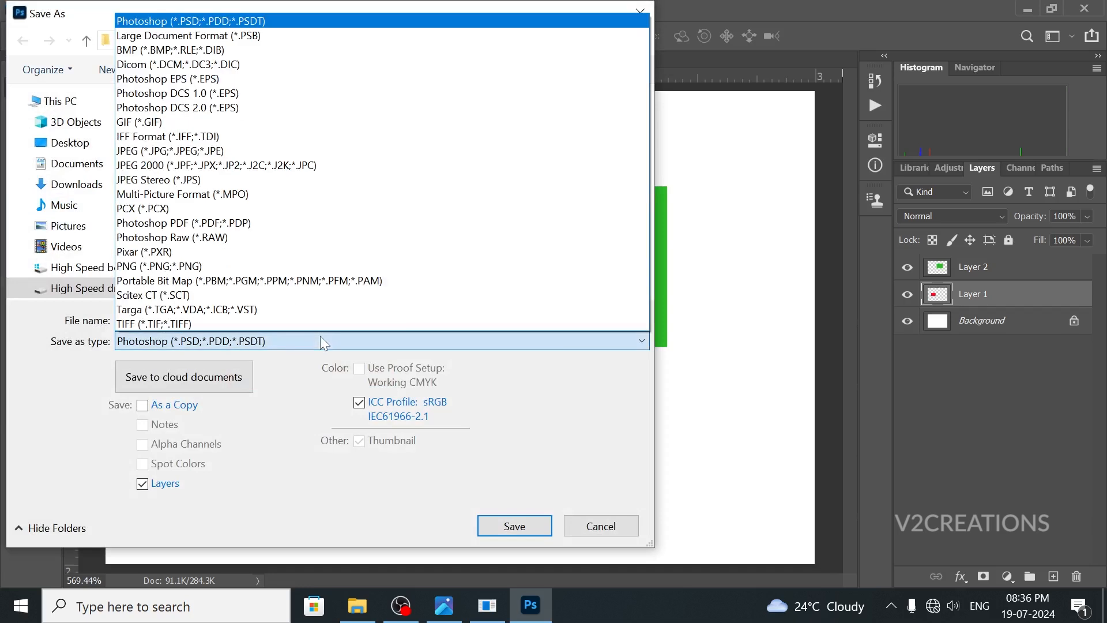
click(195, 151)
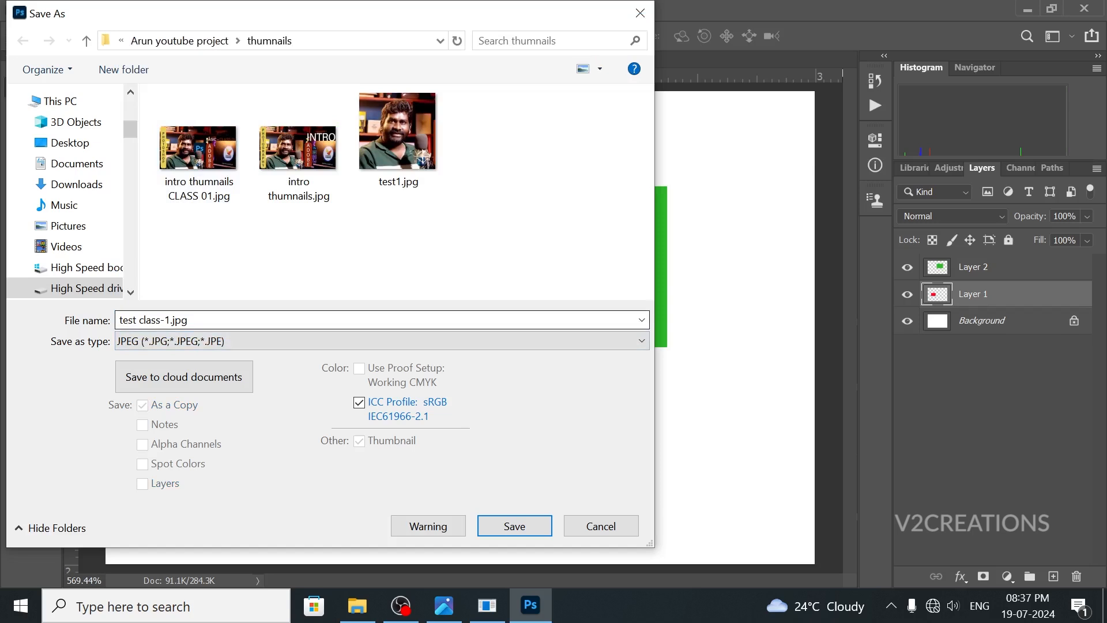
click(528, 527)
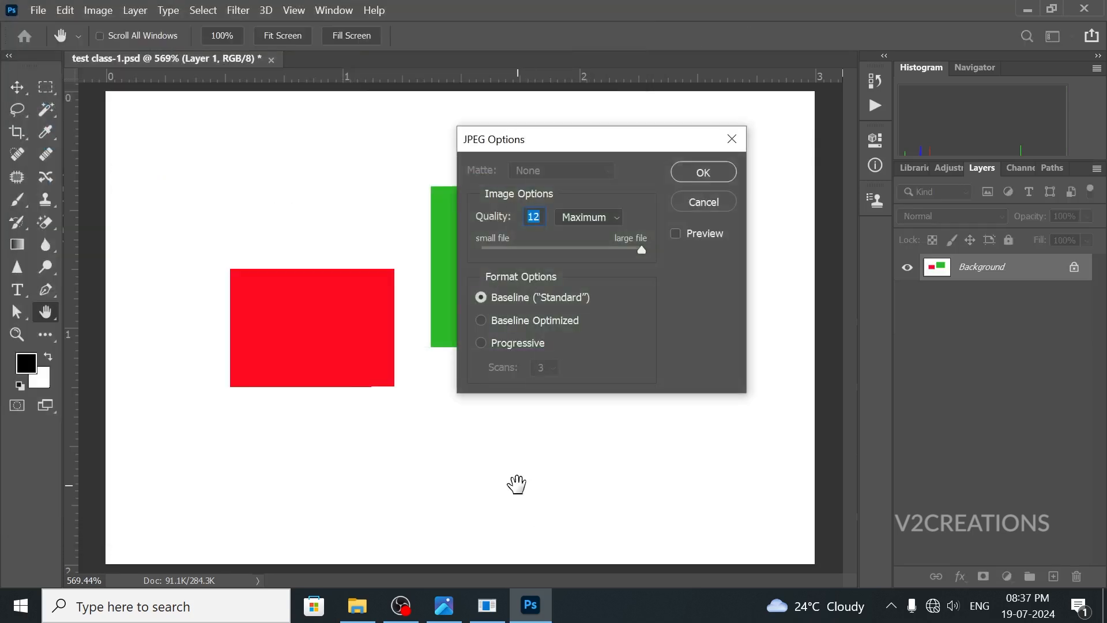
mouse_move(639, 246)
mouse_down()
mouse_move(471, 240)
mouse_move(590, 254)
mouse_move(521, 258)
mouse_move(645, 263)
mouse_up()
click(715, 173)
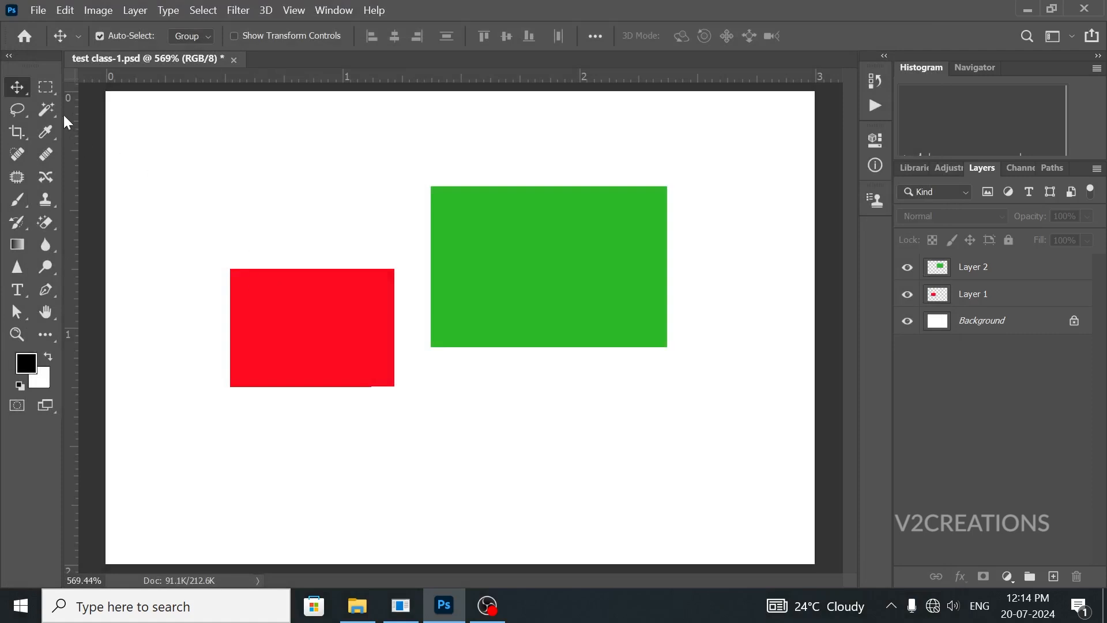
Set up an Export As of the document in JPG format with the image scale set to 500%
click(39, 12)
mouse_move(144, 254)
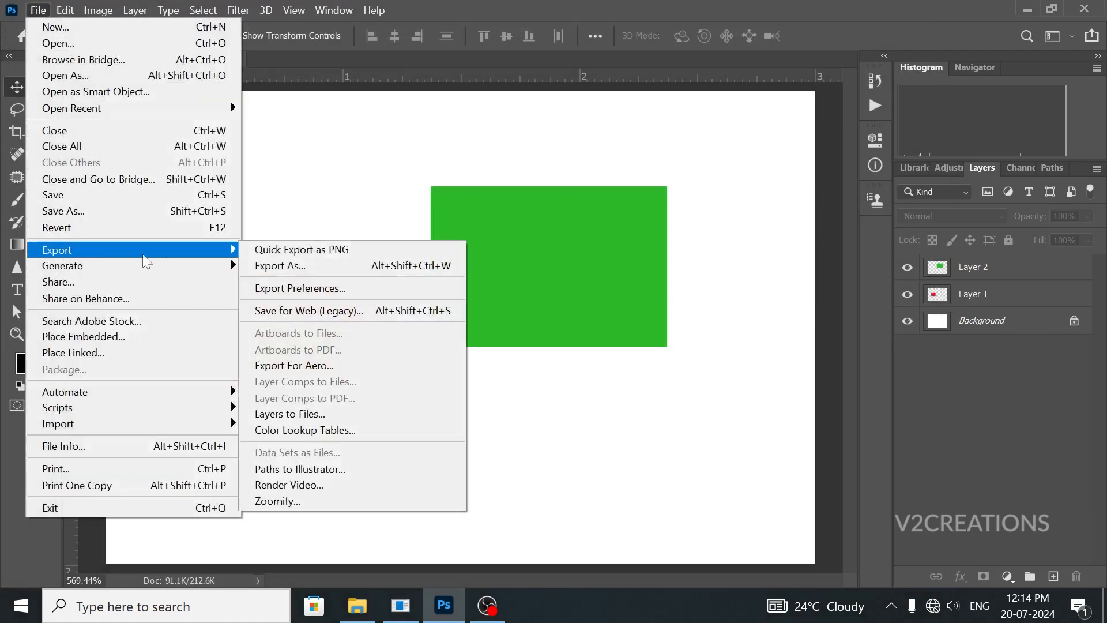
click(316, 271)
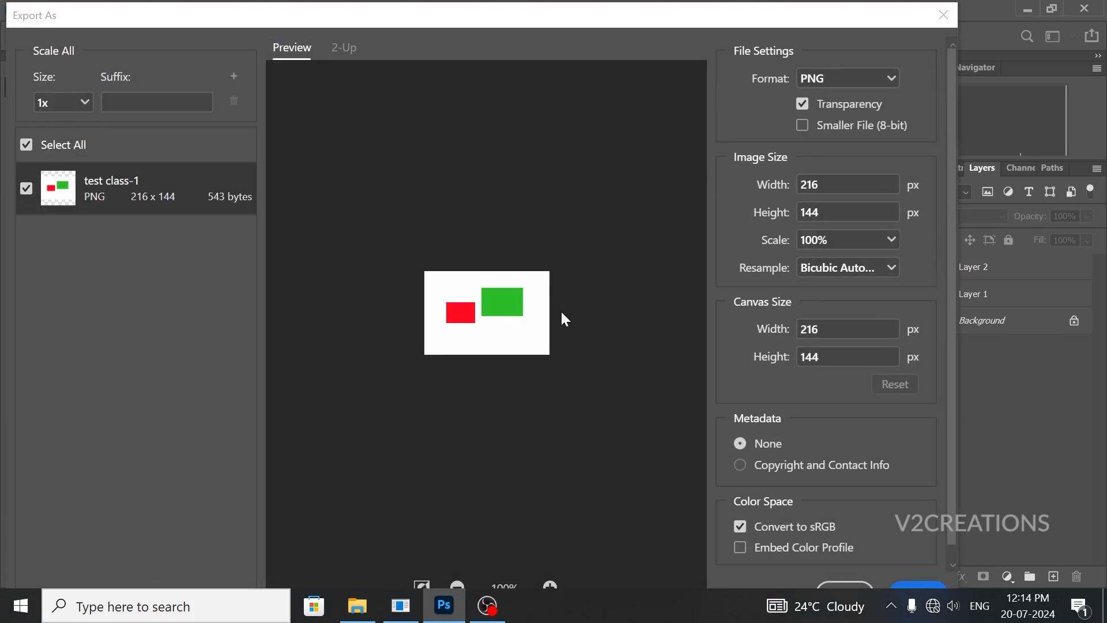
click(842, 87)
click(841, 125)
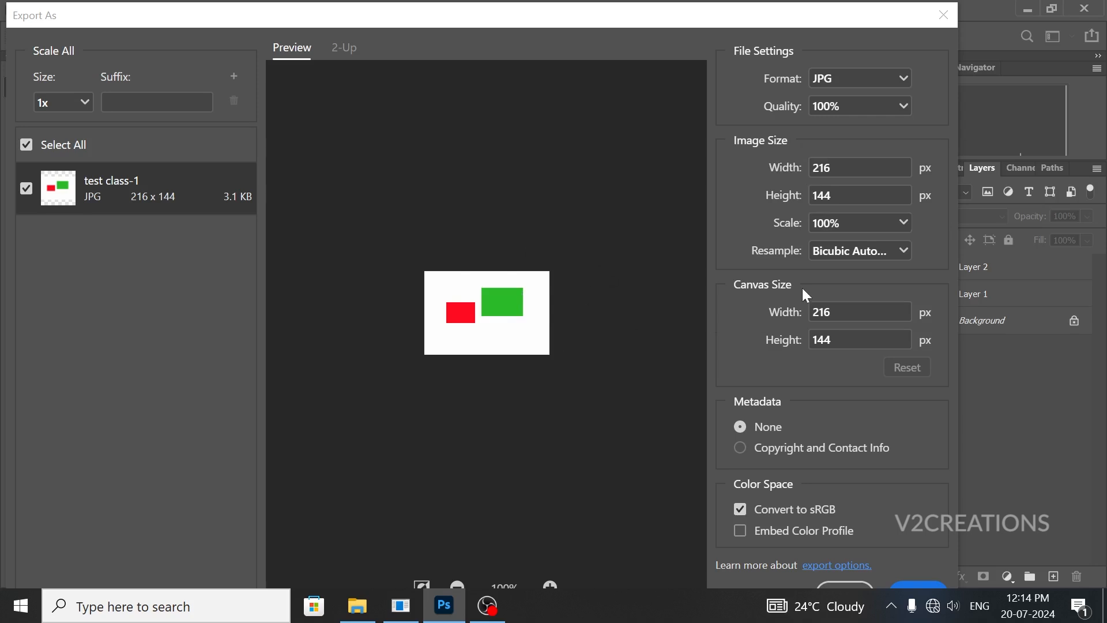
click(906, 223)
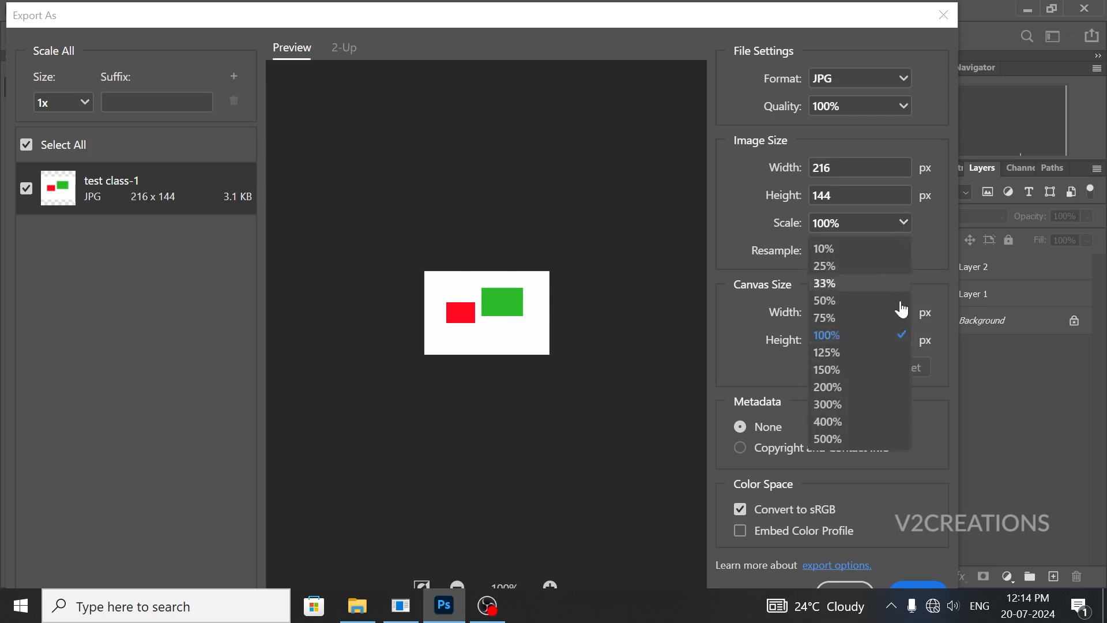
click(854, 444)
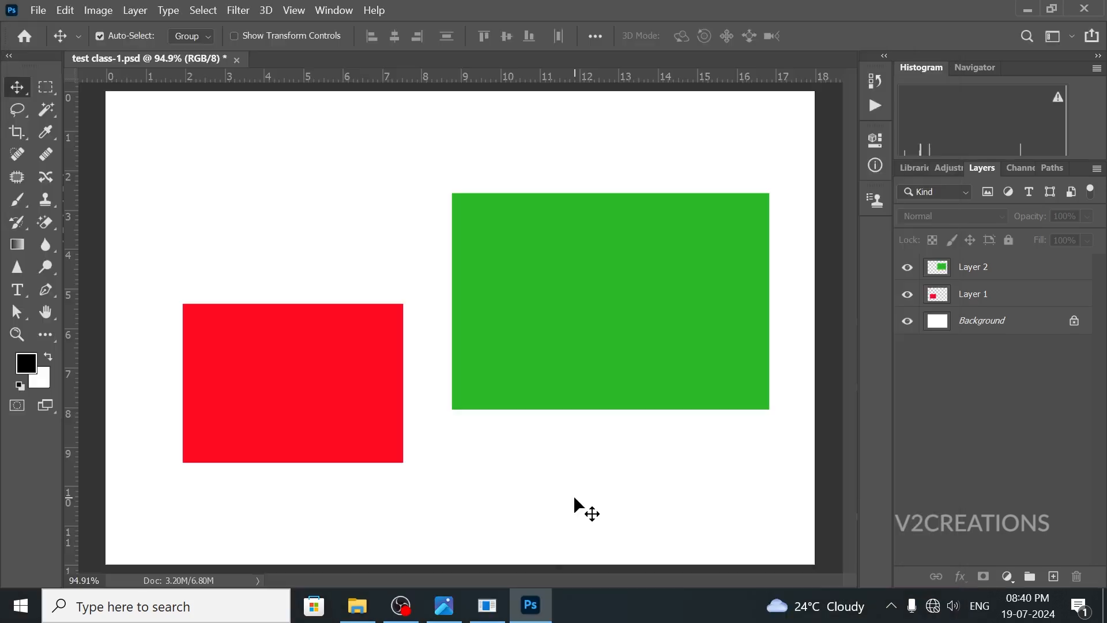
Switch to File Explorer and open test class-1.jpg from the thumnails folder to view the saved image
click(358, 605)
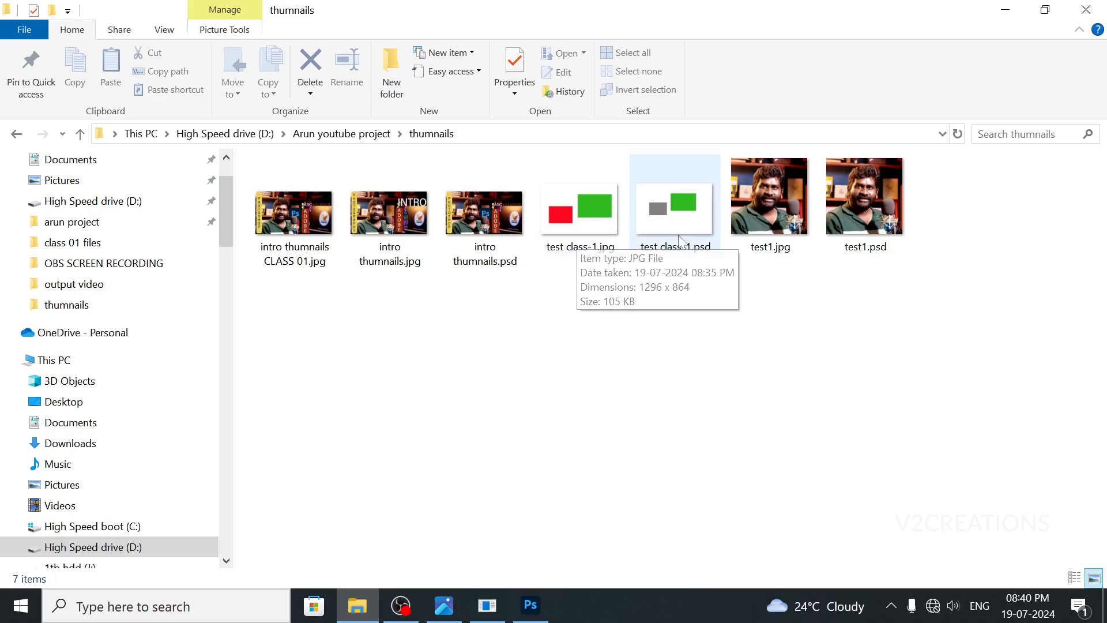
double_click(583, 226)
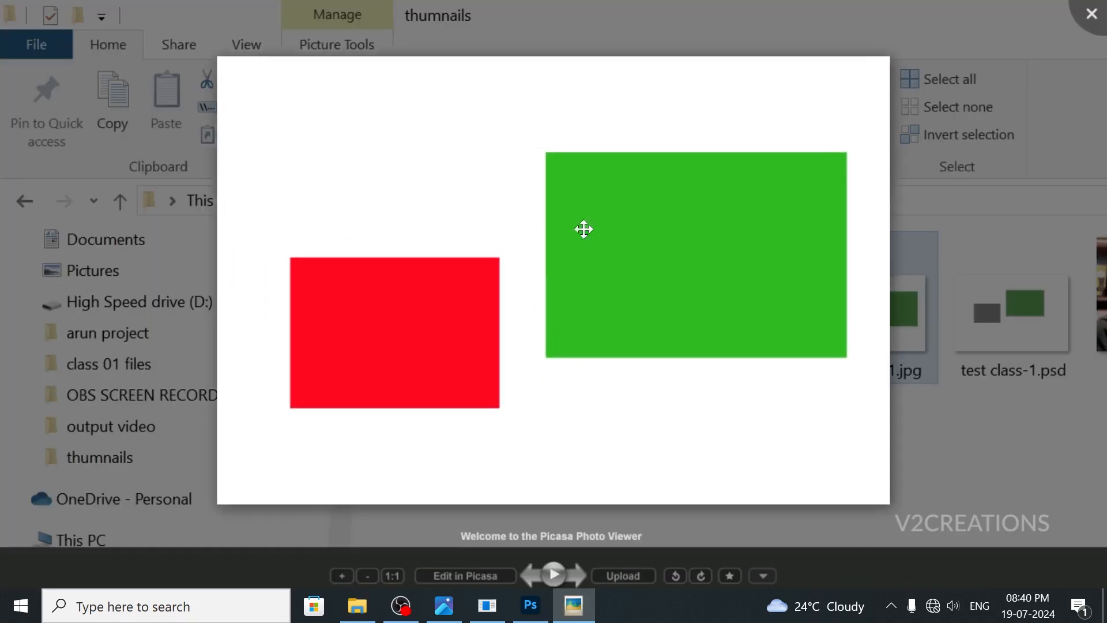